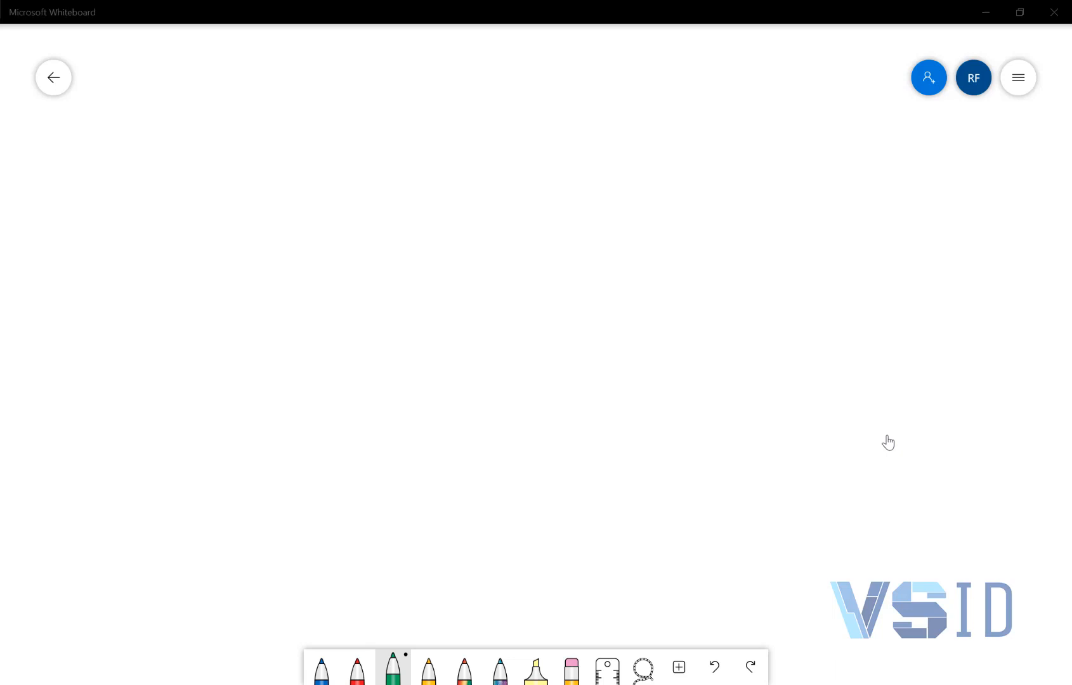
# Draw a green three-dimensional box on the whiteboard and write the label "Windows" beneath it.
pyautogui.moveTo(213, 194)
pyautogui.mouseDown()
pyautogui.moveTo(222, 330)
pyautogui.moveTo(223, 305)
pyautogui.mouseUp()
pyautogui.moveTo(201, 220)
pyautogui.mouseDown()
pyautogui.moveTo(267, 166)
pyautogui.moveTo(308, 207)
pyautogui.mouseUp()
pyautogui.moveTo(334, 166); pyautogui.dragTo(274, 334)
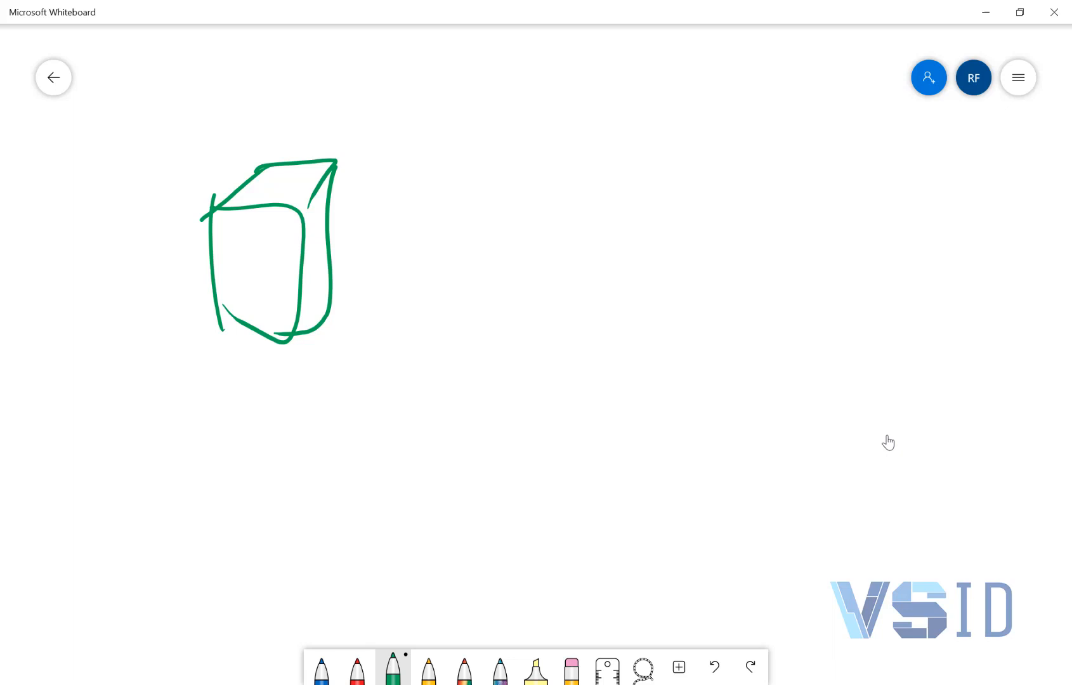
pyautogui.moveTo(219, 361)
pyautogui.mouseDown()
pyautogui.moveTo(253, 367)
pyautogui.moveTo(265, 386)
pyautogui.mouseUp()
pyautogui.moveTo(272, 374); pyautogui.dragTo(287, 387)
pyautogui.moveTo(305, 380)
pyautogui.mouseDown()
pyautogui.moveTo(309, 357)
pyautogui.moveTo(317, 390)
pyautogui.mouseUp()
pyautogui.moveTo(320, 380)
pyautogui.mouseDown()
pyautogui.moveTo(365, 378)
pyautogui.moveTo(376, 403)
pyautogui.mouseUp()
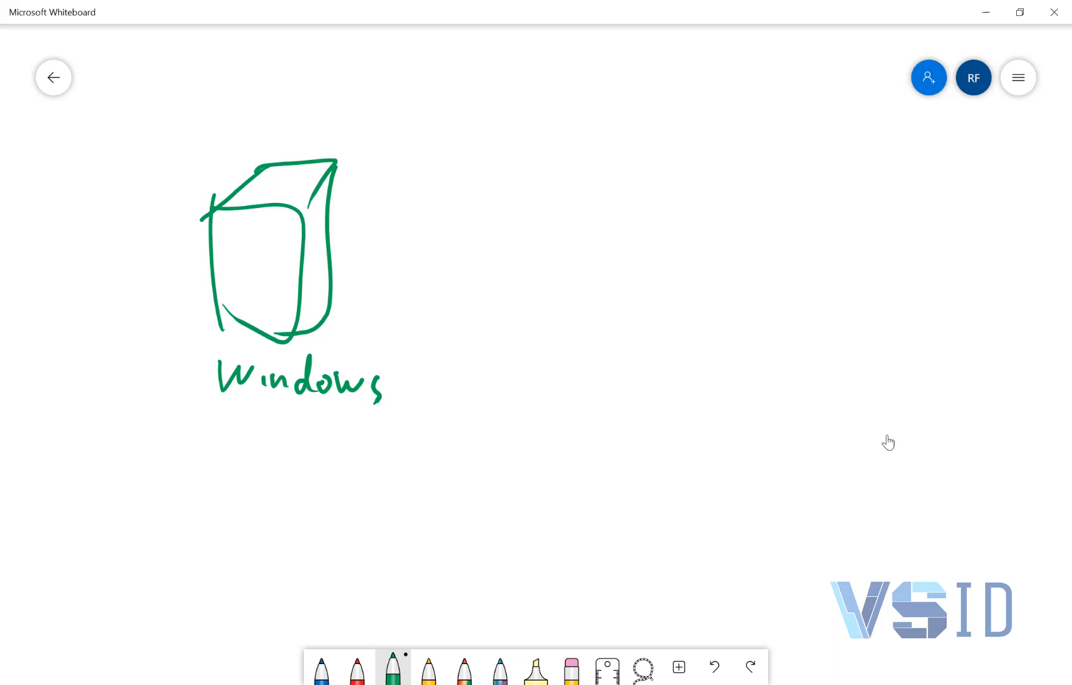
# Draw a blue arrow rising from the Windows box and write "Store" at its tip.
pyautogui.click(321, 667)
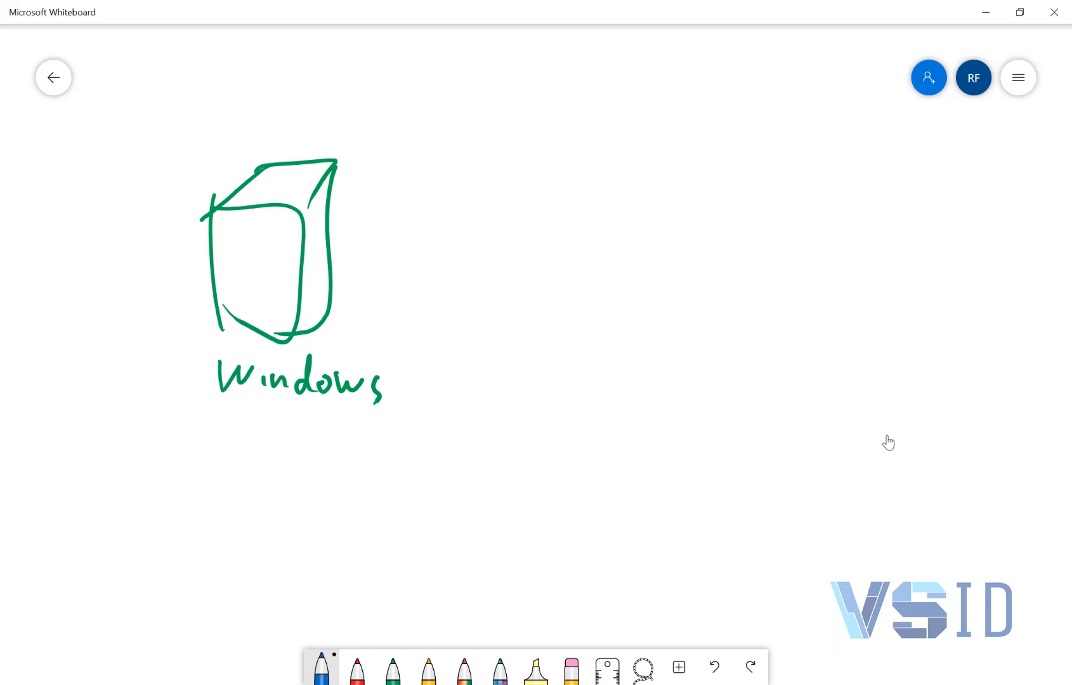
pyautogui.moveTo(370, 185)
pyautogui.mouseDown()
pyautogui.moveTo(507, 99)
pyautogui.moveTo(501, 117)
pyautogui.mouseUp()
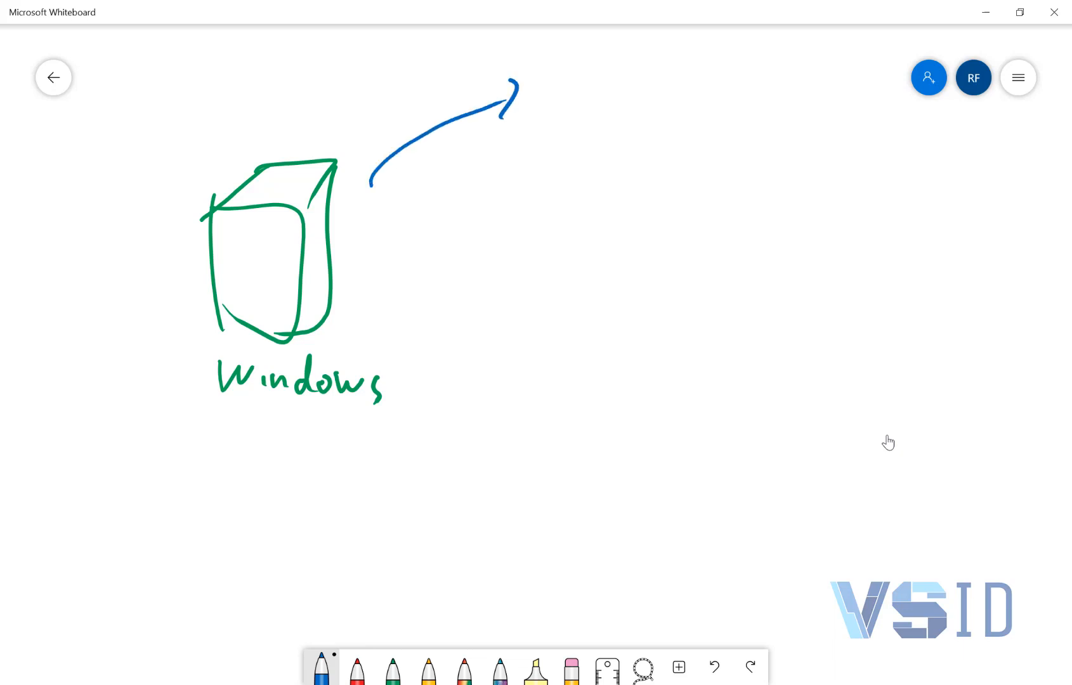
pyautogui.moveTo(578, 79); pyautogui.dragTo(569, 113)
pyautogui.moveTo(594, 81); pyautogui.dragTo(594, 110)
pyautogui.moveTo(581, 98); pyautogui.dragTo(603, 96)
pyautogui.moveTo(613, 89); pyautogui.dragTo(647, 89)
pyautogui.moveTo(654, 100)
pyautogui.mouseDown()
pyautogui.moveTo(670, 90)
pyautogui.moveTo(691, 109)
pyautogui.mouseUp()
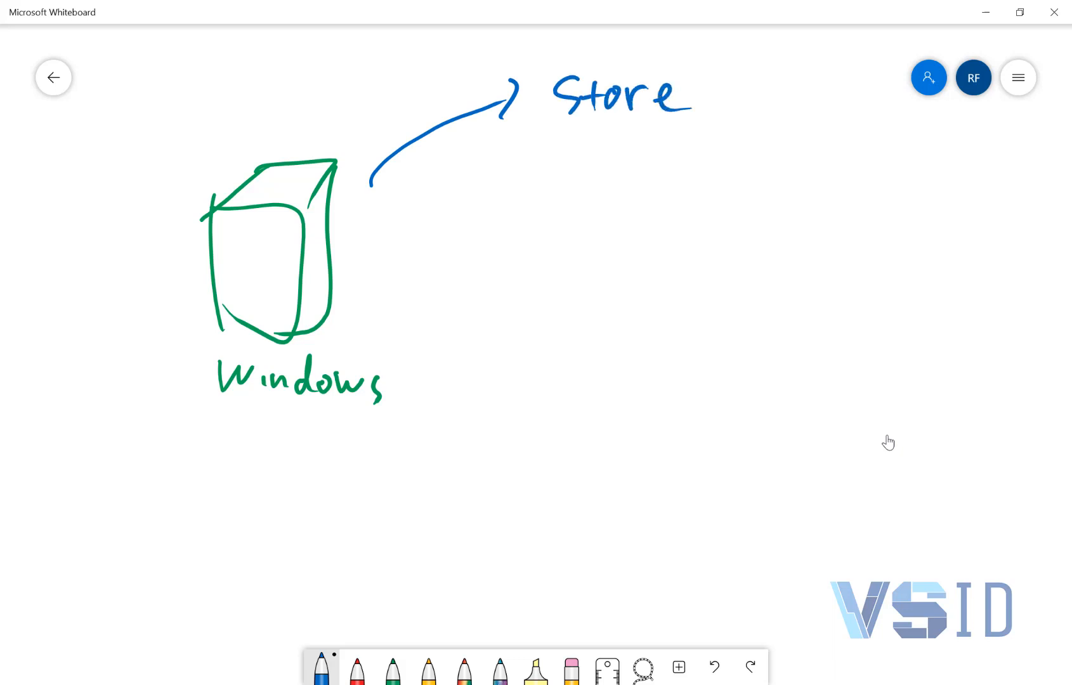
# Draw a second blue arrow curving down from the Windows box and write "media" at its tip.
pyautogui.moveTo(384, 234); pyautogui.dragTo(506, 279)
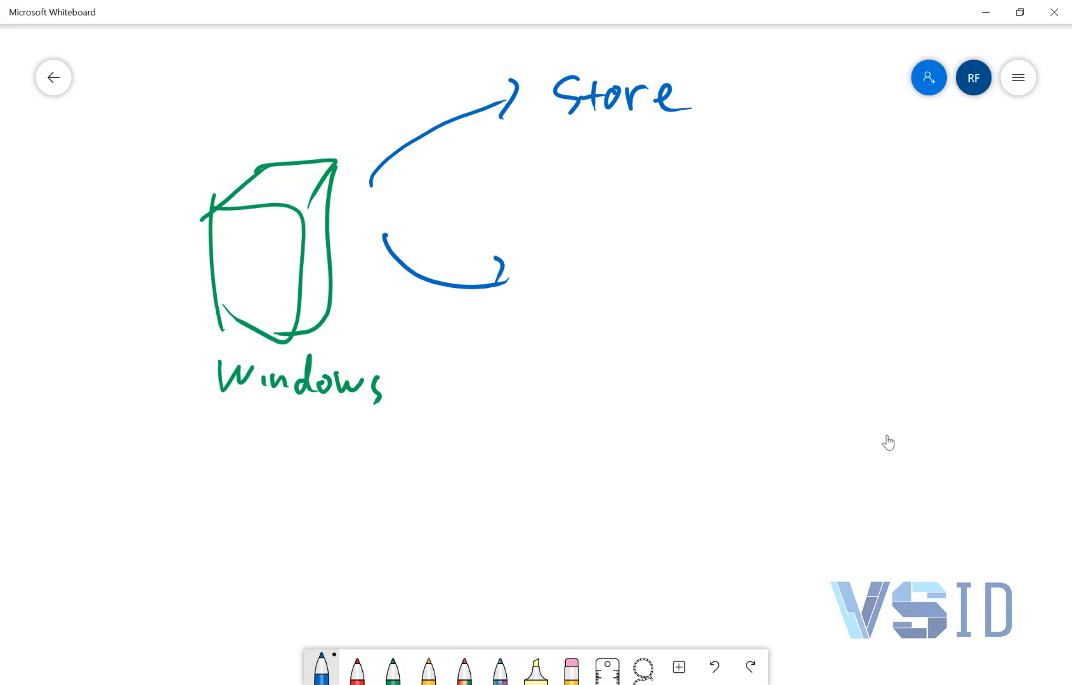
pyautogui.moveTo(558, 261)
pyautogui.mouseDown()
pyautogui.moveTo(578, 292)
pyautogui.moveTo(590, 291)
pyautogui.mouseUp()
pyautogui.moveTo(594, 280); pyautogui.dragTo(619, 292)
pyautogui.moveTo(634, 274)
pyautogui.mouseDown()
pyautogui.moveTo(647, 291)
pyautogui.moveTo(660, 287)
pyautogui.mouseUp()
pyautogui.moveTo(665, 272)
pyautogui.mouseDown()
pyautogui.moveTo(678, 270)
pyautogui.moveTo(688, 290)
pyautogui.mouseUp()
# Write a blue parenthesised note beneath "media" reading "(web," followed by a small disc symbol and a closing parenthesis.
pyautogui.moveTo(541, 319); pyautogui.dragTo(540, 354)
pyautogui.moveTo(558, 331); pyautogui.dragTo(591, 342)
pyautogui.moveTo(595, 346)
pyautogui.mouseDown()
pyautogui.moveTo(635, 350)
pyautogui.moveTo(650, 358)
pyautogui.moveTo(644, 365)
pyautogui.mouseUp()
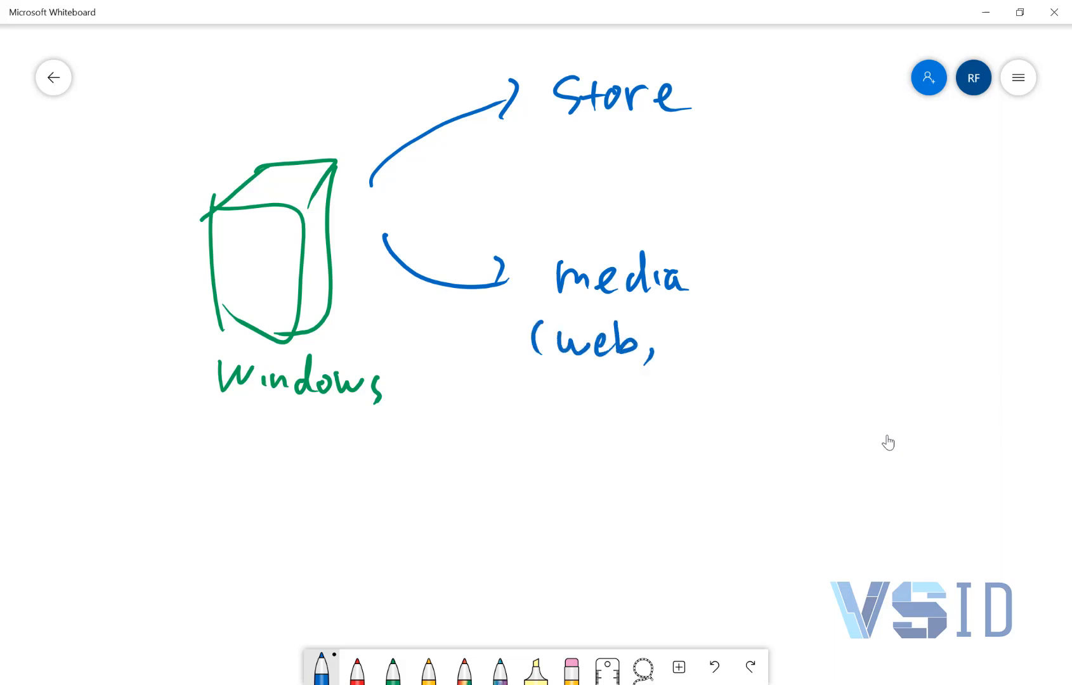
pyautogui.moveTo(686, 325)
pyautogui.mouseDown()
pyautogui.moveTo(667, 334)
pyautogui.moveTo(682, 352)
pyautogui.mouseUp()
pyautogui.moveTo(687, 327)
pyautogui.mouseDown()
pyautogui.moveTo(697, 322)
pyautogui.moveTo(691, 352)
pyautogui.mouseUp()
pyautogui.moveTo(728, 309); pyautogui.dragTo(708, 369)
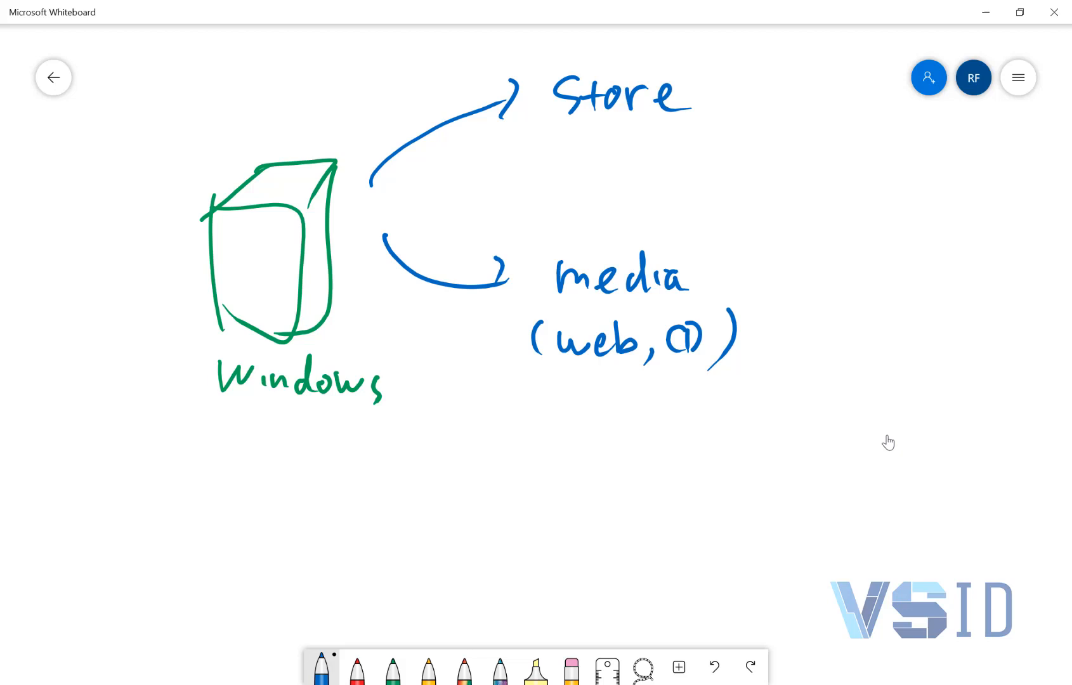
# Bracket "Store" and "media" in blue with an outgoing arrow, and write "- direct copy" in green beside it.
pyautogui.moveTo(727, 81)
pyautogui.mouseDown()
pyautogui.moveTo(737, 85)
pyautogui.moveTo(761, 342)
pyautogui.mouseUp()
pyautogui.moveTo(767, 241)
pyautogui.mouseDown()
pyautogui.moveTo(799, 239)
pyautogui.moveTo(804, 248)
pyautogui.mouseUp()
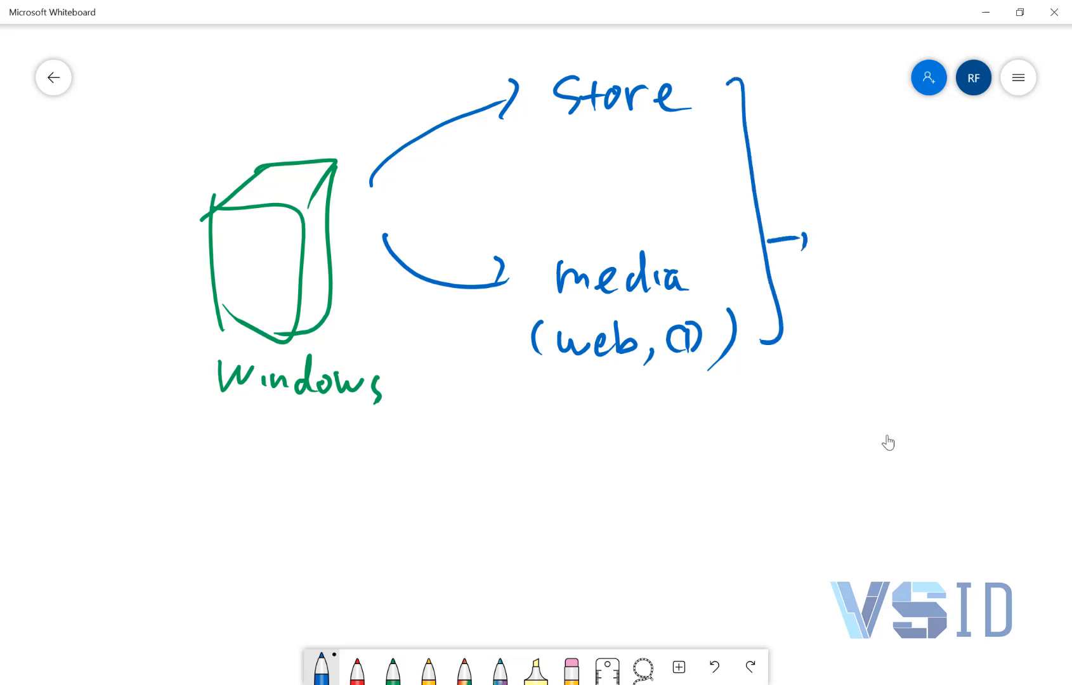
pyautogui.click(393, 667)
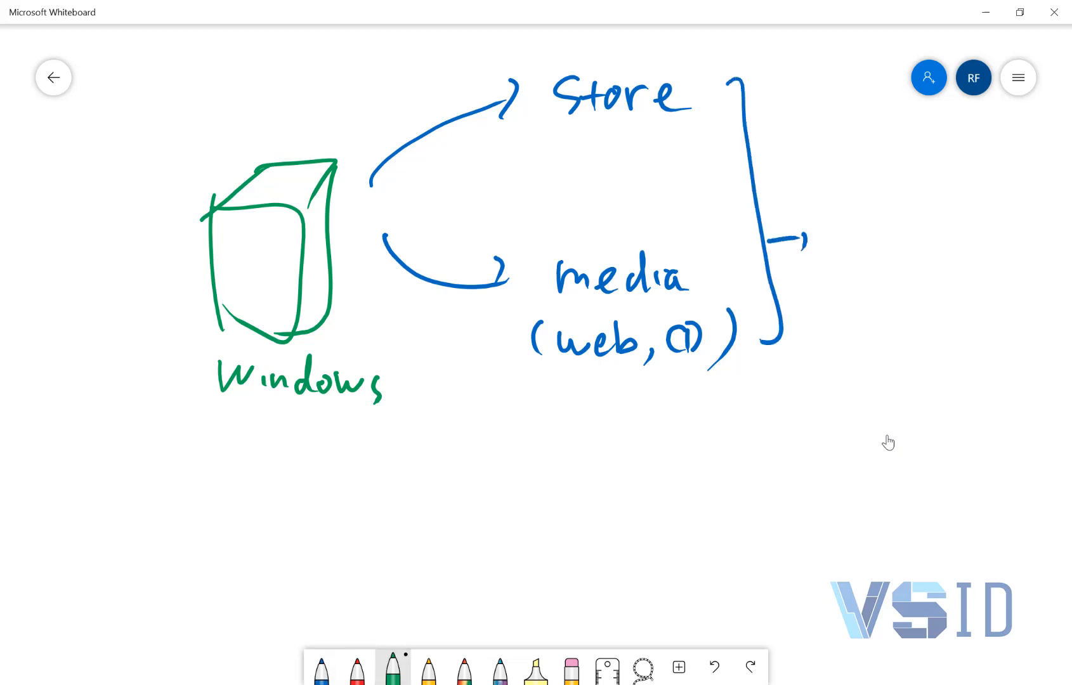
pyautogui.moveTo(829, 205); pyautogui.dragTo(848, 204)
pyautogui.moveTo(892, 194)
pyautogui.mouseDown()
pyautogui.moveTo(884, 216)
pyautogui.moveTo(907, 216)
pyautogui.mouseUp()
pyautogui.moveTo(911, 198)
pyautogui.mouseDown()
pyautogui.moveTo(918, 216)
pyautogui.moveTo(935, 196)
pyautogui.mouseUp()
pyautogui.moveTo(939, 206)
pyautogui.mouseDown()
pyautogui.moveTo(948, 193)
pyautogui.moveTo(960, 212)
pyautogui.mouseUp()
pyautogui.moveTo(984, 194); pyautogui.dragTo(989, 215)
pyautogui.moveTo(981, 202); pyautogui.dragTo(1008, 200)
pyautogui.moveTo(905, 249); pyautogui.dragTo(907, 273)
pyautogui.moveTo(925, 253)
pyautogui.mouseDown()
pyautogui.moveTo(944, 284)
pyautogui.moveTo(951, 266)
pyautogui.mouseUp()
pyautogui.moveTo(969, 250)
pyautogui.mouseDown()
pyautogui.moveTo(1001, 242)
pyautogui.moveTo(962, 329)
pyautogui.mouseUp()
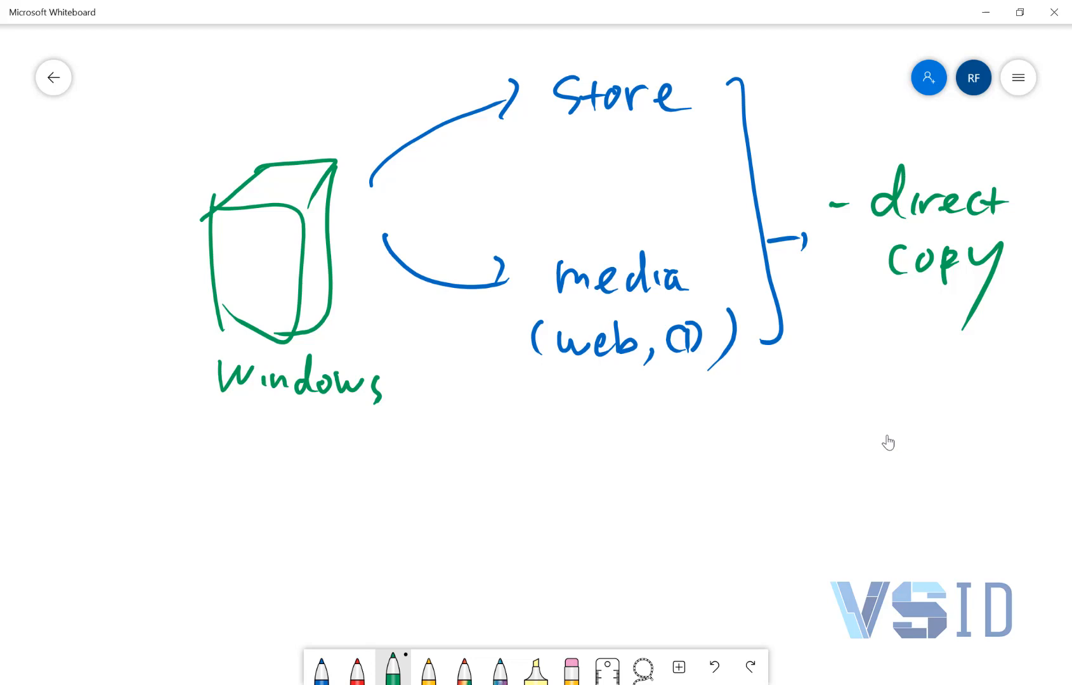
# Write the blue list entry "- publish Clickonce" beneath "direct copy".
pyautogui.click(321, 670)
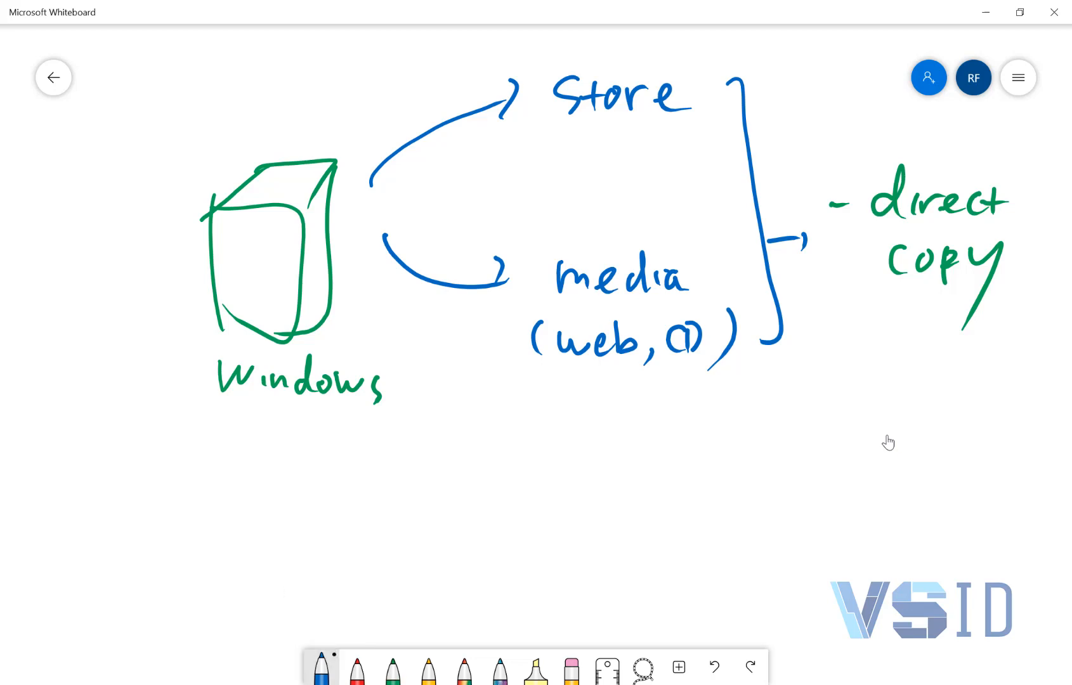
pyautogui.moveTo(836, 372)
pyautogui.mouseDown()
pyautogui.moveTo(862, 368)
pyautogui.moveTo(900, 418)
pyautogui.moveTo(907, 364)
pyautogui.mouseUp()
pyautogui.moveTo(905, 366)
pyautogui.mouseDown()
pyautogui.moveTo(923, 387)
pyautogui.moveTo(955, 384)
pyautogui.moveTo(926, 399)
pyautogui.mouseUp()
pyautogui.moveTo(969, 348)
pyautogui.mouseDown()
pyautogui.moveTo(965, 402)
pyautogui.moveTo(977, 397)
pyautogui.mouseUp()
pyautogui.moveTo(995, 371)
pyautogui.mouseDown()
pyautogui.moveTo(980, 401)
pyautogui.moveTo(1026, 412)
pyautogui.mouseUp()
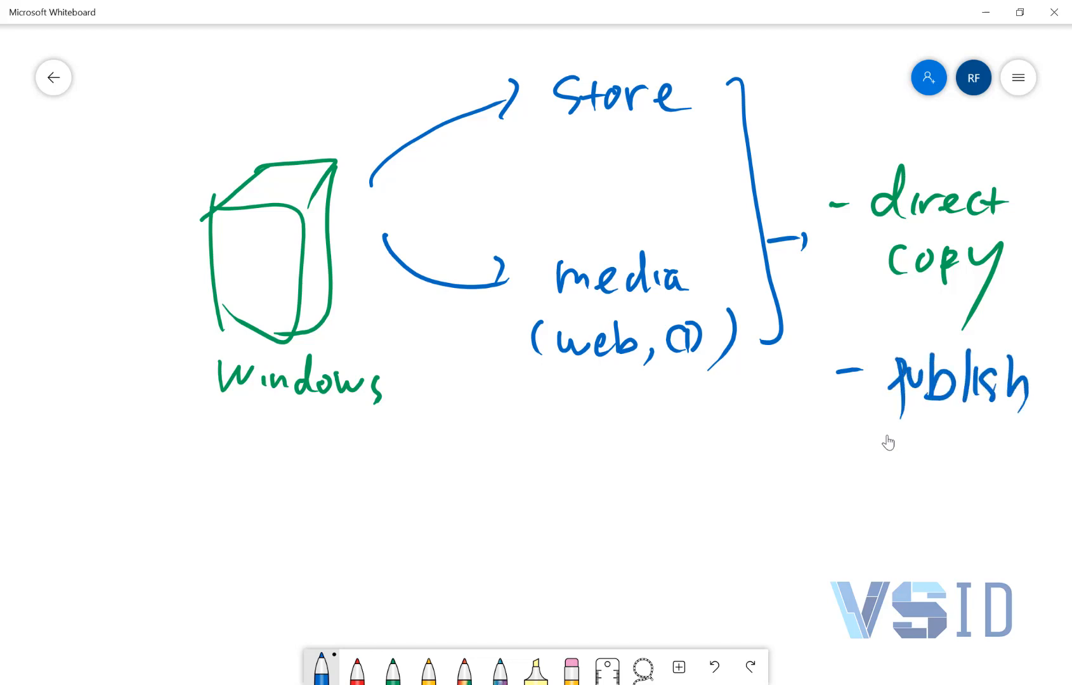
pyautogui.moveTo(881, 436)
pyautogui.mouseDown()
pyautogui.moveTo(880, 474)
pyautogui.moveTo(895, 477)
pyautogui.mouseUp()
pyautogui.moveTo(920, 453)
pyautogui.mouseDown()
pyautogui.moveTo(910, 458)
pyautogui.moveTo(920, 474)
pyautogui.mouseUp()
pyautogui.moveTo(927, 431); pyautogui.dragTo(950, 477)
pyautogui.moveTo(971, 450); pyautogui.dragTo(987, 474)
pyautogui.moveTo(987, 462); pyautogui.dragTo(1000, 474)
pyautogui.moveTo(1014, 454); pyautogui.dragTo(1013, 475)
pyautogui.moveTo(1023, 468); pyautogui.dragTo(1037, 471)
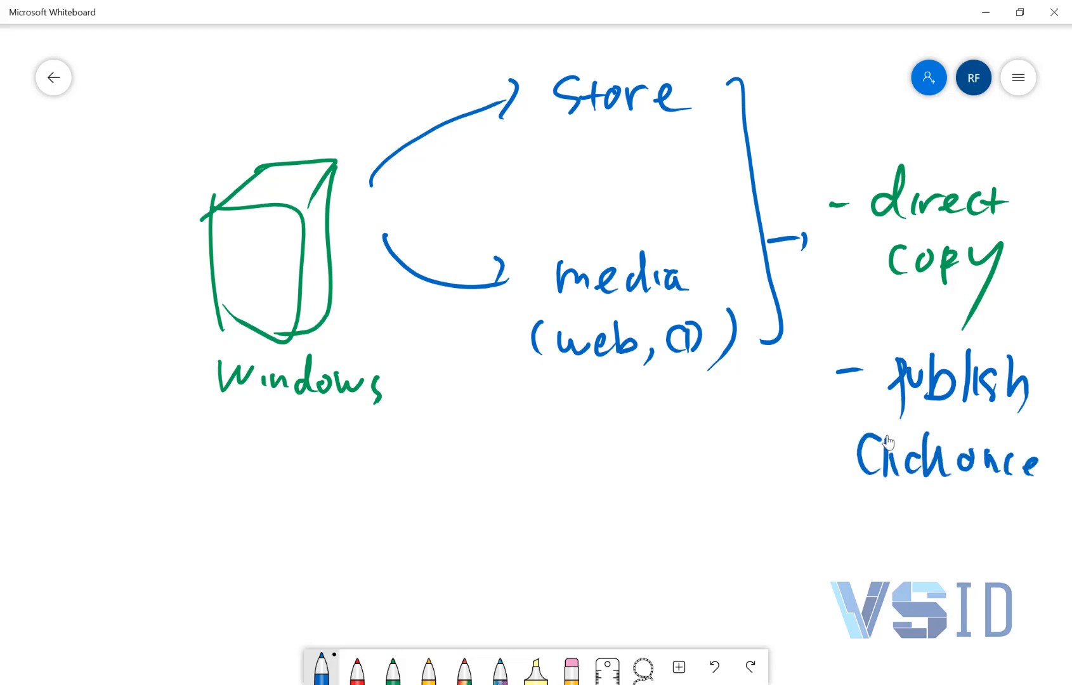
# Handwrite a third, two-line list entry in red beneath the "publish Clickonce" entry.
pyautogui.click(357, 667)
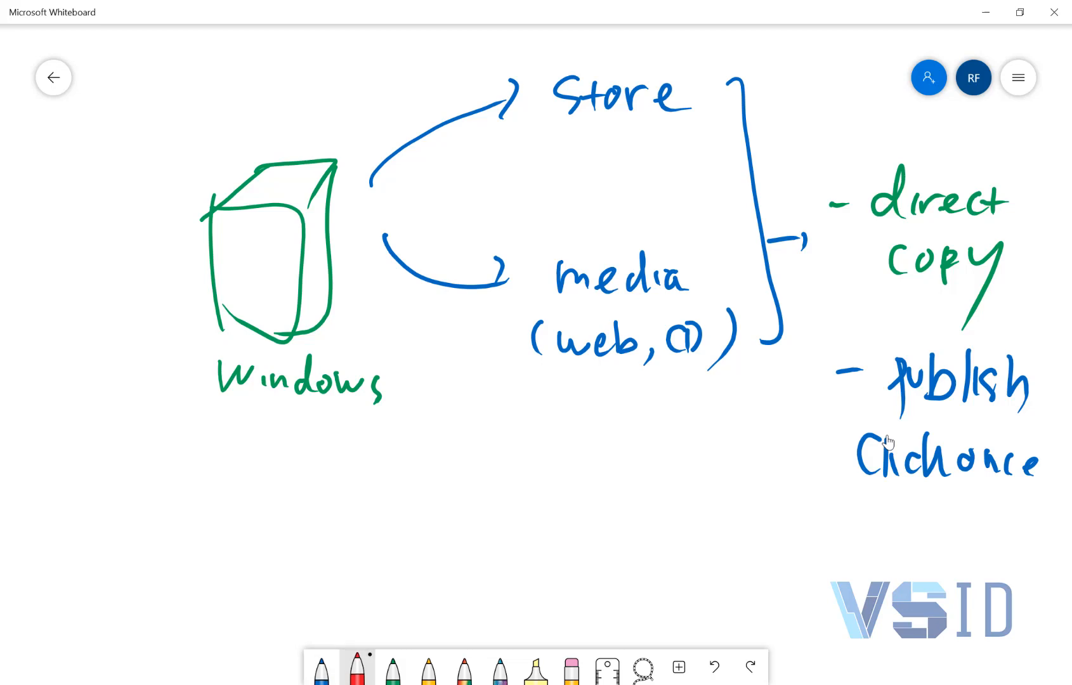
pyautogui.moveTo(830, 529)
pyautogui.mouseDown()
pyautogui.moveTo(854, 525)
pyautogui.moveTo(888, 544)
pyautogui.moveTo(905, 508)
pyautogui.mouseUp()
pyautogui.moveTo(908, 529); pyautogui.dragTo(912, 554)
pyautogui.moveTo(937, 519); pyautogui.dragTo(932, 550)
pyautogui.moveTo(945, 526)
pyautogui.mouseDown()
pyautogui.moveTo(955, 545)
pyautogui.moveTo(962, 531)
pyautogui.mouseUp()
pyautogui.moveTo(989, 524)
pyautogui.mouseDown()
pyautogui.moveTo(970, 542)
pyautogui.moveTo(992, 537)
pyautogui.mouseUp()
pyautogui.moveTo(1011, 500); pyautogui.dragTo(1005, 552)
pyautogui.moveTo(877, 590); pyautogui.dragTo(878, 616)
pyautogui.moveTo(894, 615)
pyautogui.mouseDown()
pyautogui.moveTo(911, 600)
pyautogui.moveTo(919, 615)
pyautogui.mouseUp()
pyautogui.moveTo(937, 593)
pyautogui.mouseDown()
pyautogui.moveTo(920, 615)
pyautogui.moveTo(949, 614)
pyautogui.mouseUp()
pyautogui.moveTo(948, 600)
pyautogui.mouseDown()
pyautogui.moveTo(961, 596)
pyautogui.moveTo(966, 611)
pyautogui.mouseUp()
pyautogui.moveTo(970, 600); pyautogui.dragTo(984, 613)
pyautogui.moveTo(998, 570); pyautogui.dragTo(990, 620)
pyautogui.moveTo(1012, 580)
pyautogui.mouseDown()
pyautogui.moveTo(1007, 620)
pyautogui.moveTo(1038, 590)
pyautogui.mouseUp()
pyautogui.moveTo(1023, 587)
pyautogui.mouseDown()
pyautogui.moveTo(1028, 600)
pyautogui.moveTo(1056, 595)
pyautogui.mouseUp()
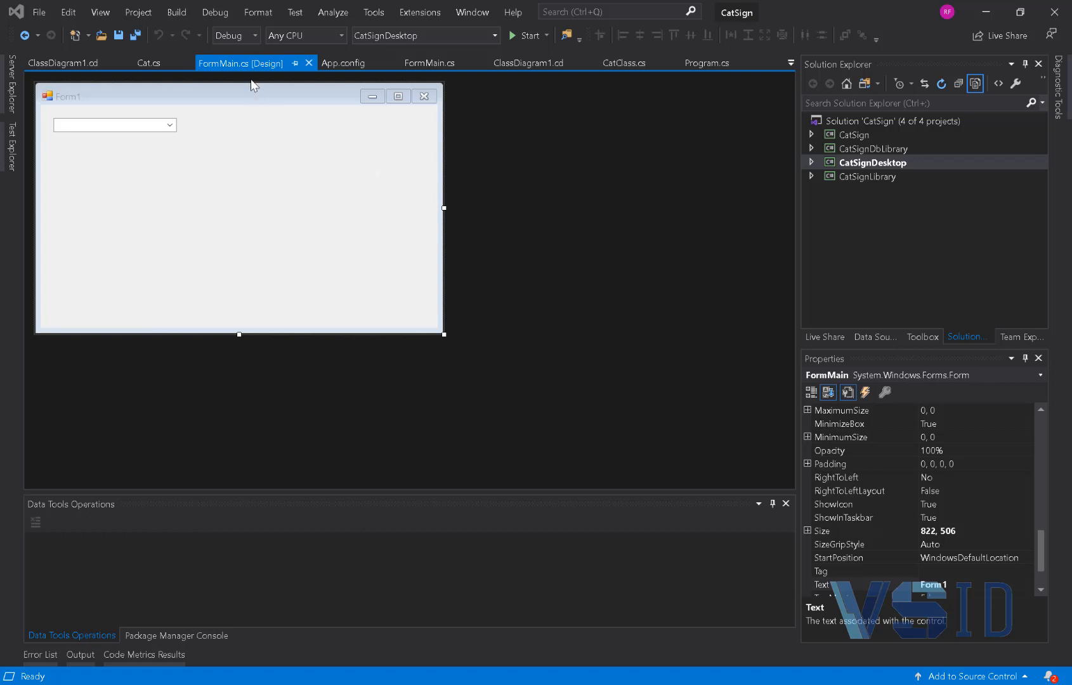
# Set the solution configuration to Release and display the CatSignDesktop project's properties.
pyautogui.click(255, 37)
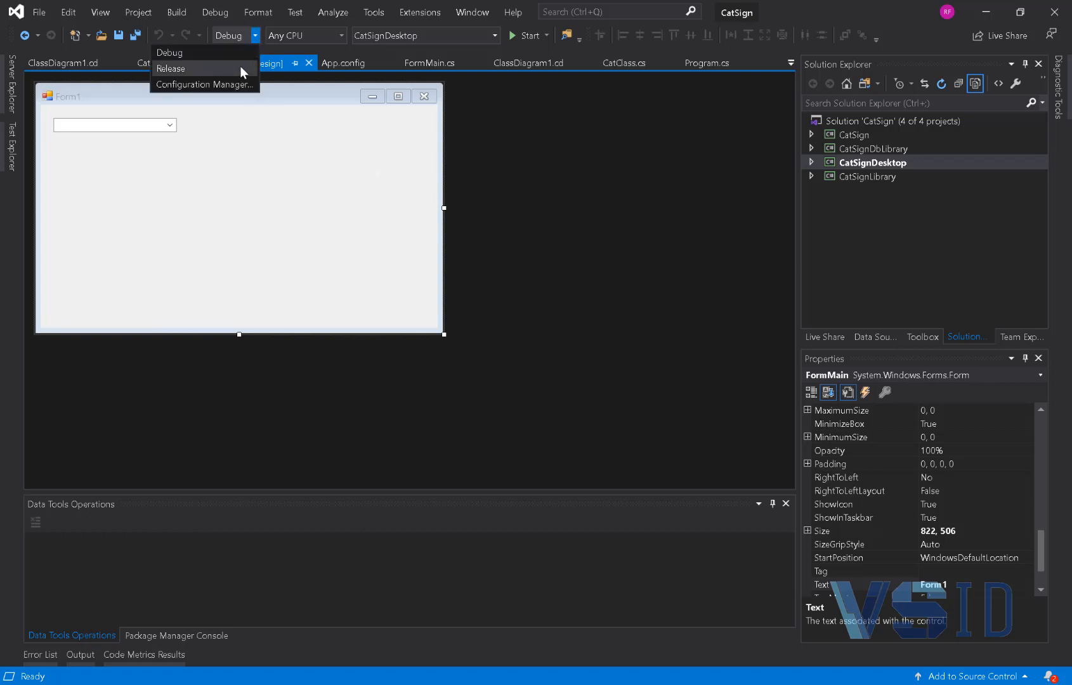
pyautogui.click(240, 66)
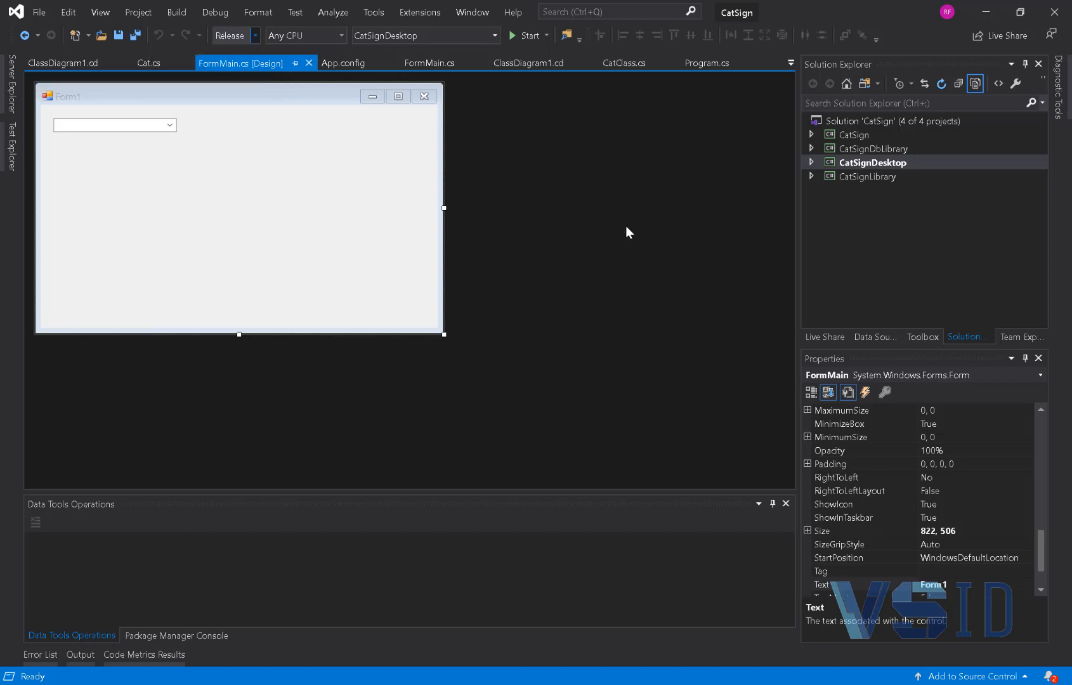
pyautogui.click(866, 164)
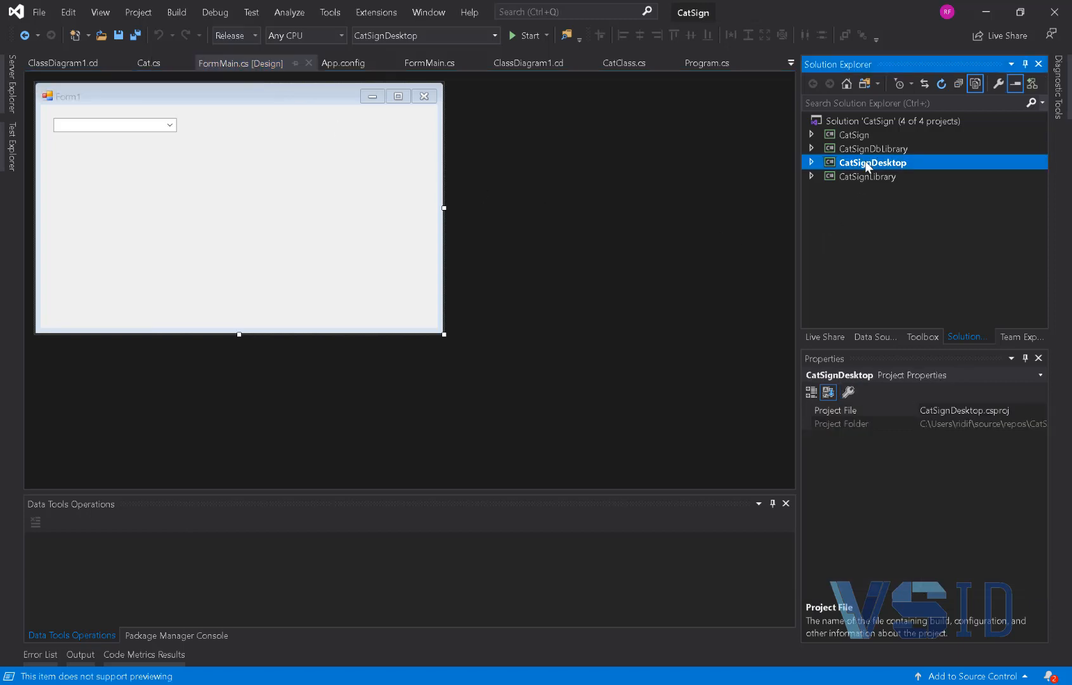
pyautogui.rightClick(866, 166)
pyautogui.click(804, 172)
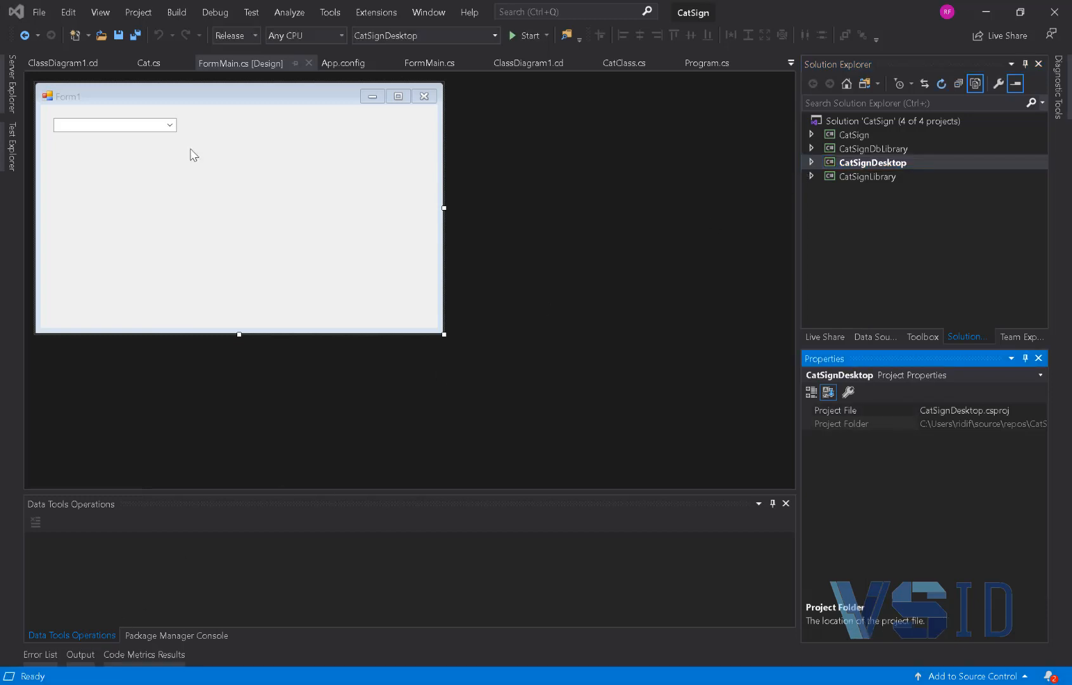
pyautogui.click(244, 32)
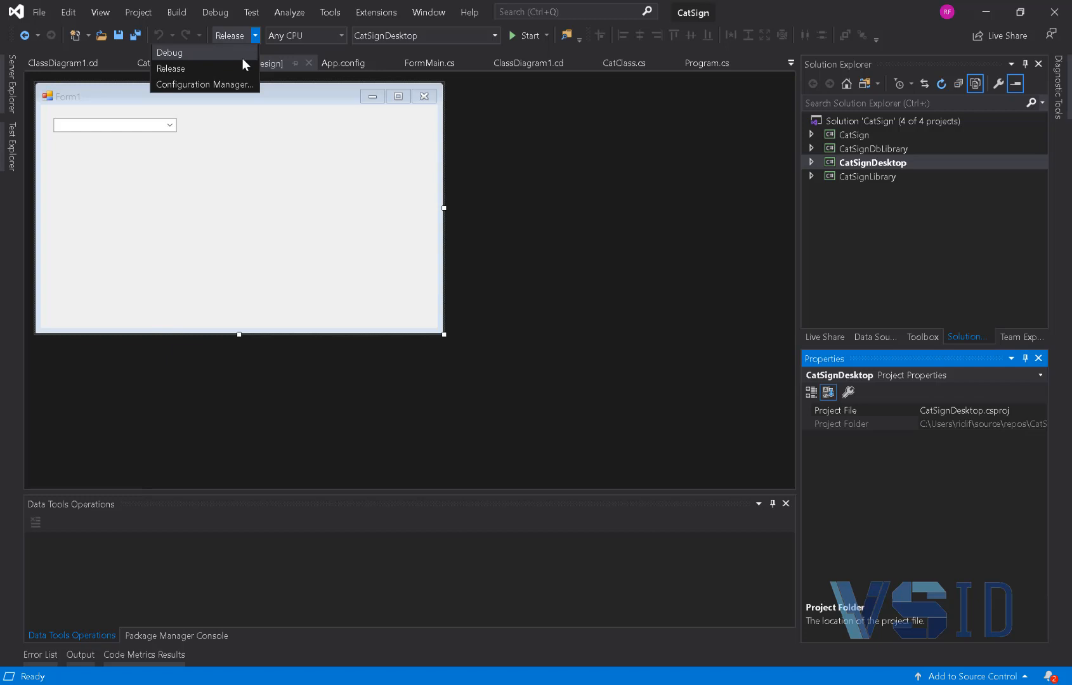
pyautogui.click(242, 62)
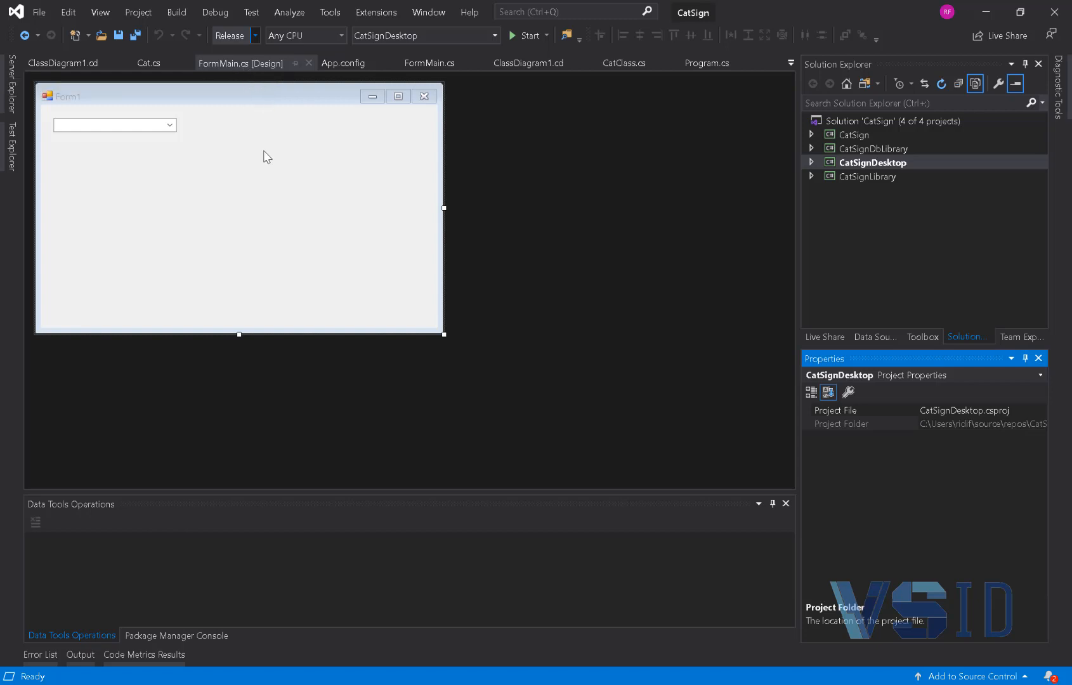
# Select the Project Folder property and switch to File Explorer to open CatSignDesktop's bin\Debug folder.
pyautogui.click(861, 424)
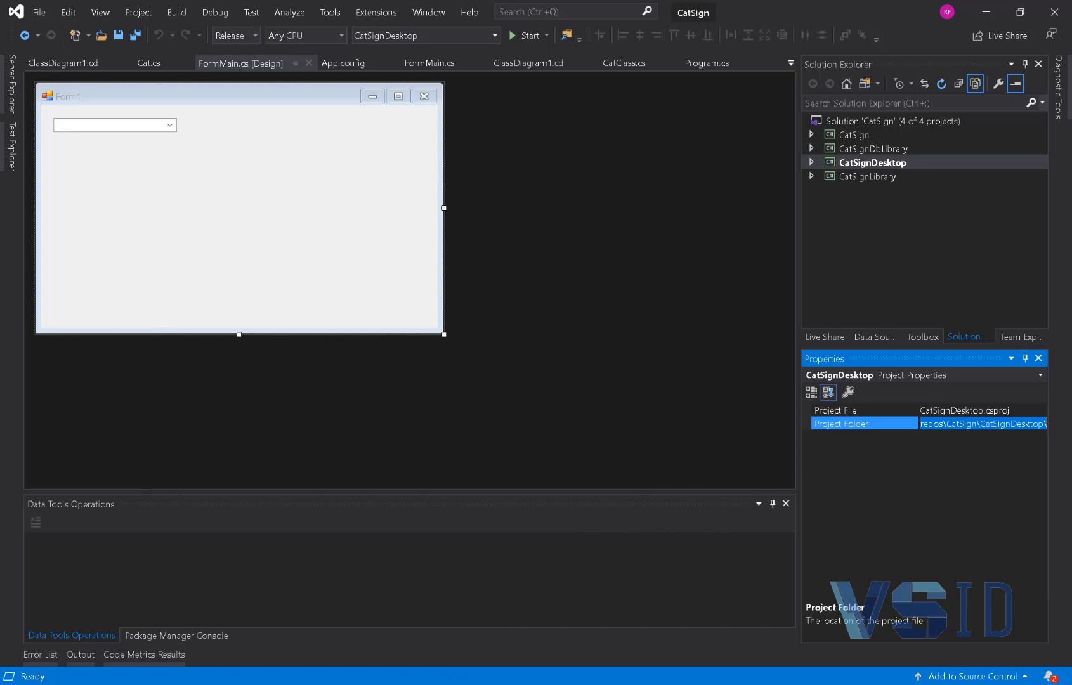
pyautogui.click(405, 683)
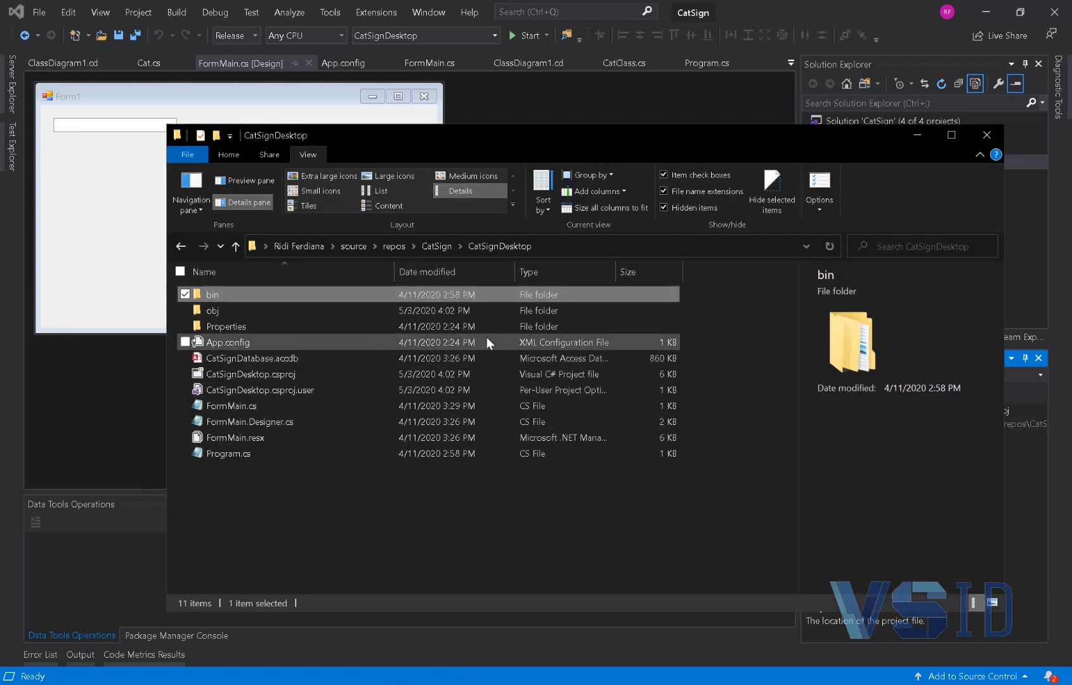
pyautogui.doubleClick(257, 293)
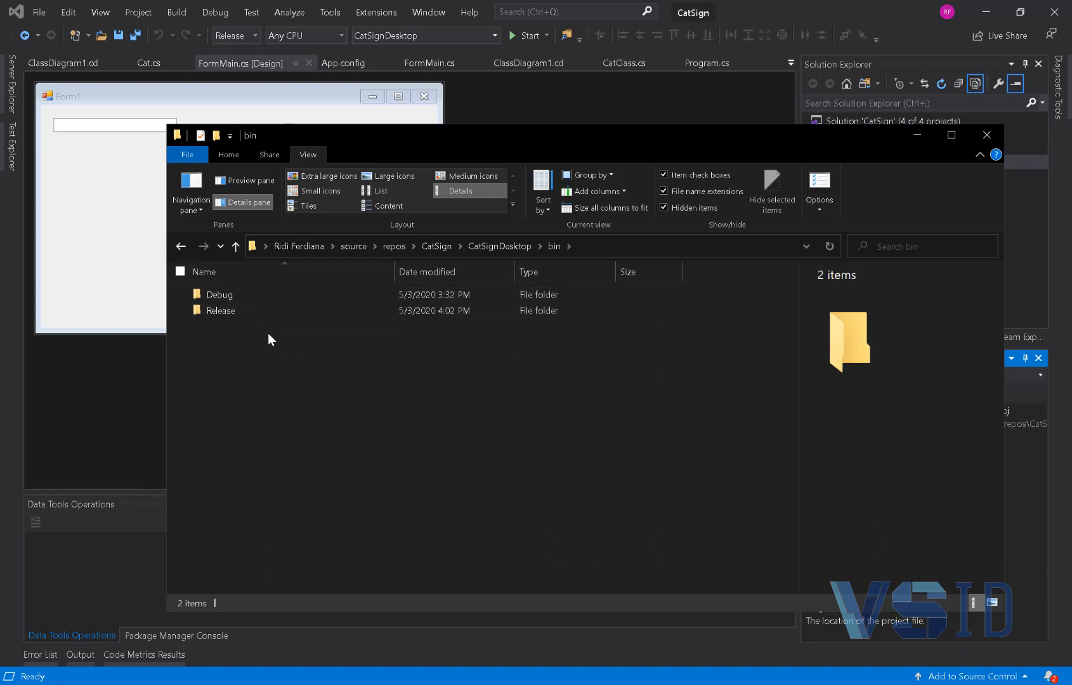
pyautogui.doubleClick(260, 298)
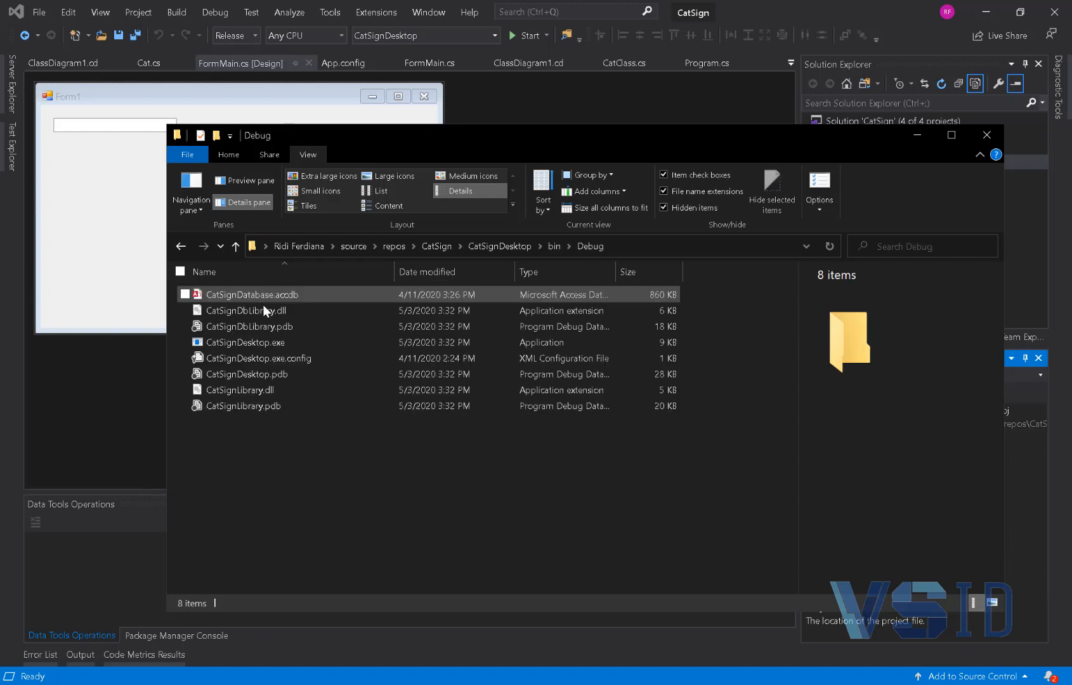
# Examine and compare the files in the Release and Debug output folders under bin.
pyautogui.click(550, 248)
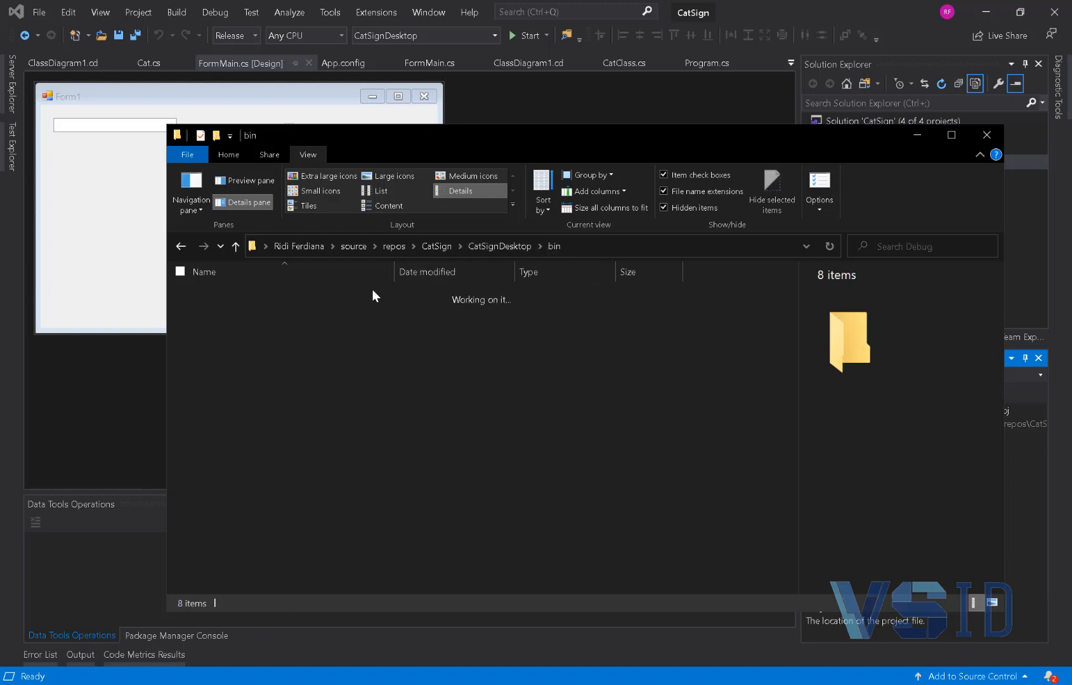
pyautogui.click(303, 310)
pyautogui.doubleClick(303, 309)
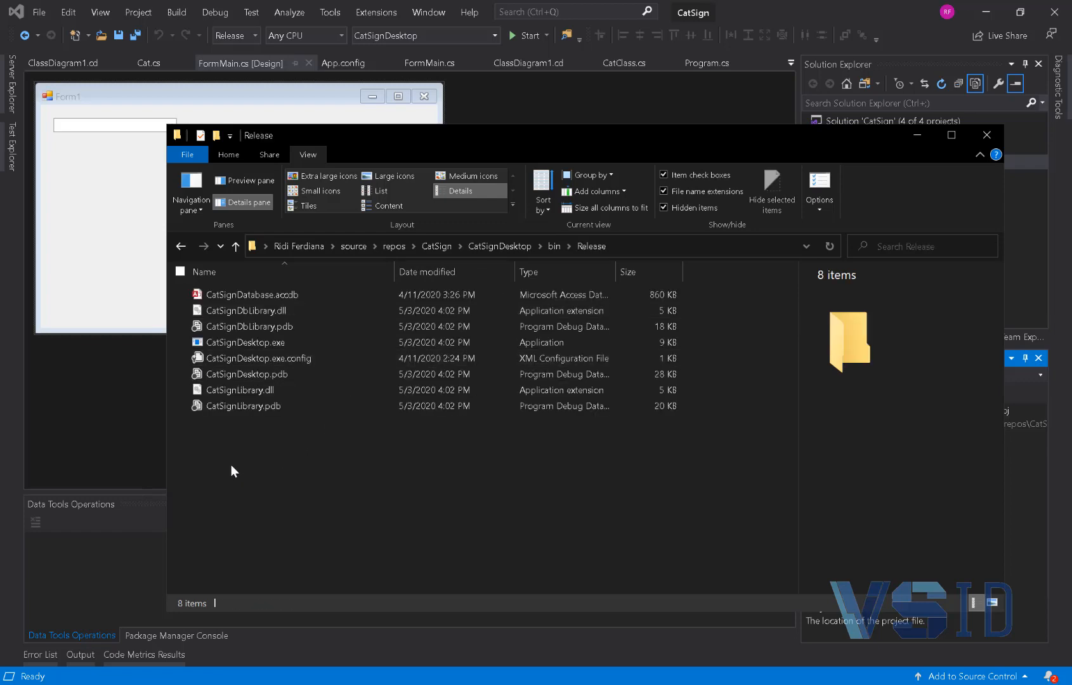
pyautogui.click(553, 246)
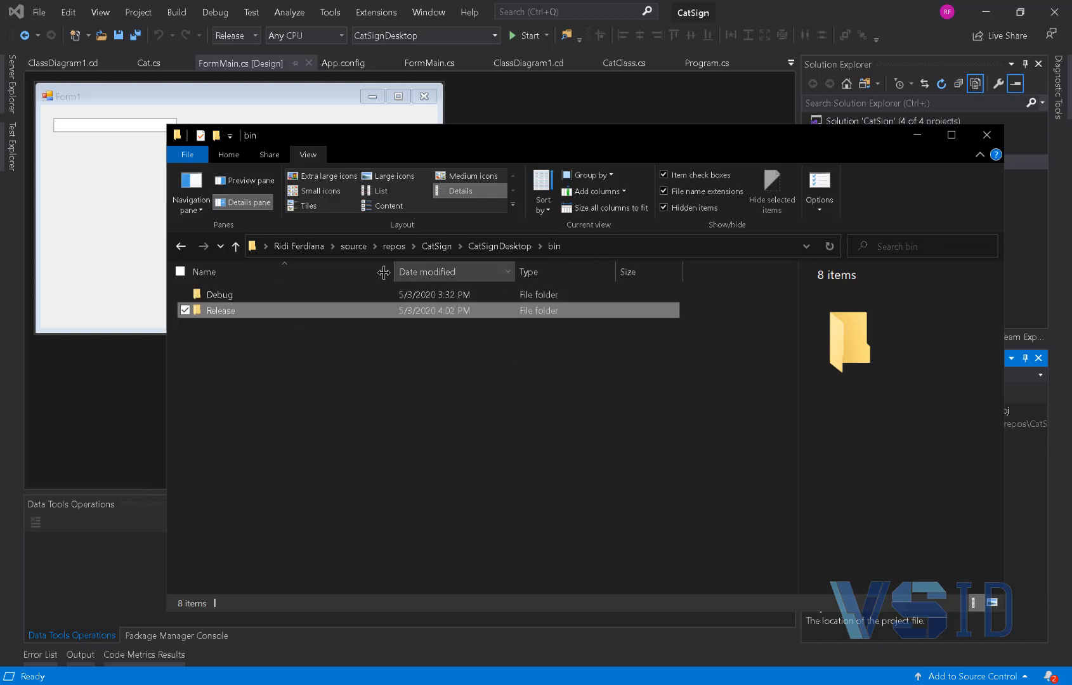
pyautogui.doubleClick(325, 294)
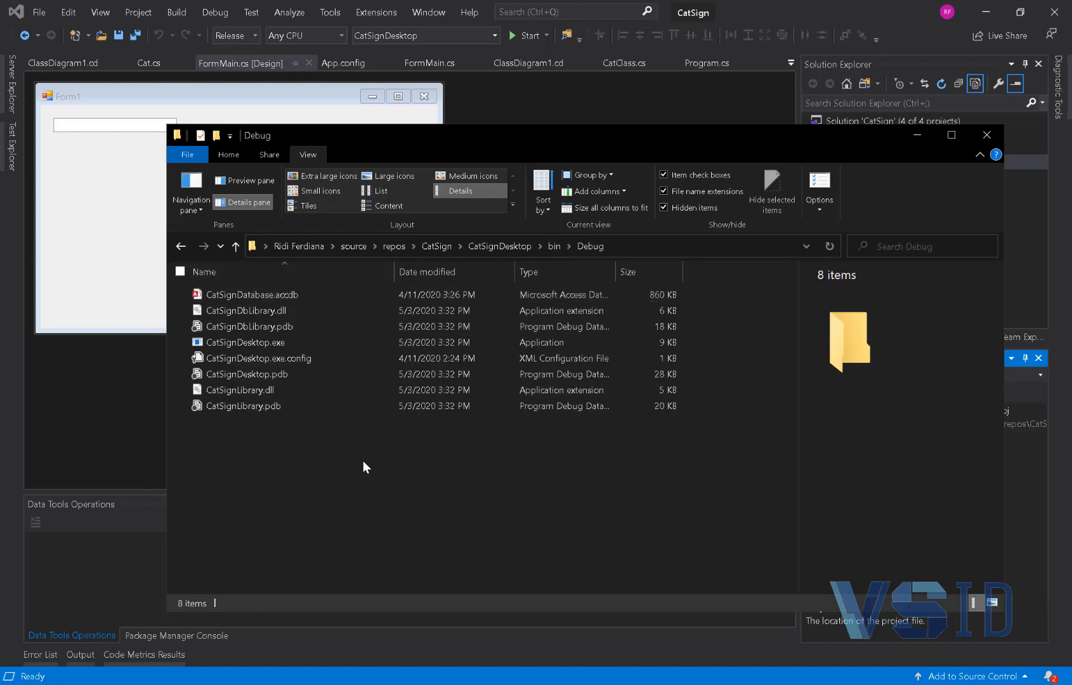
pyautogui.click(188, 248)
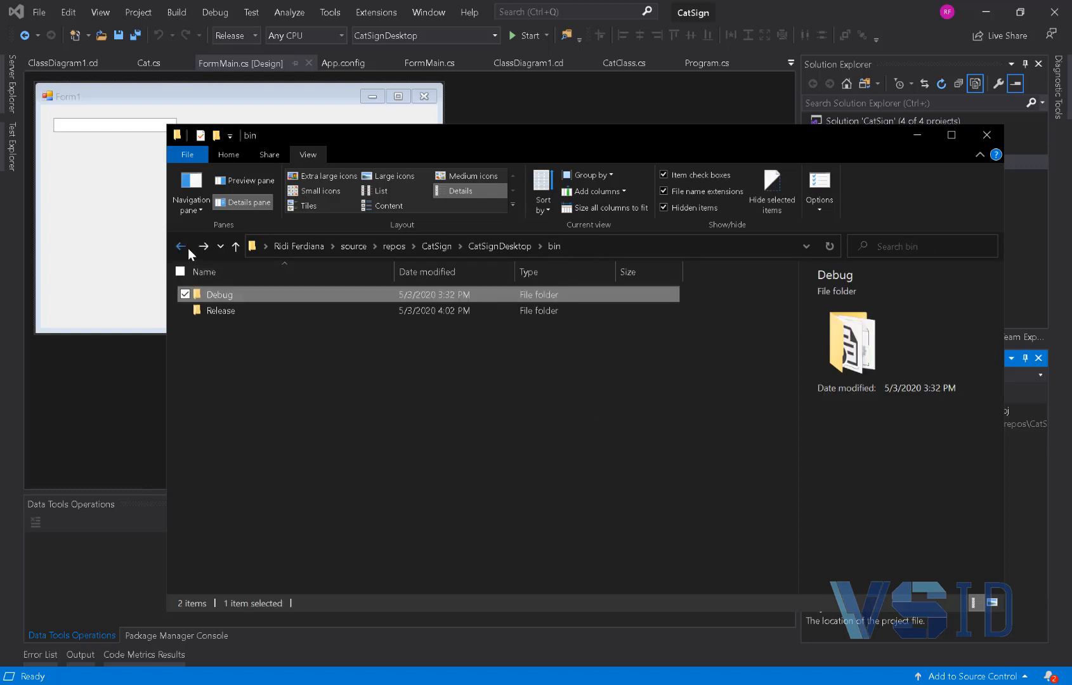
# Open the bin\Release folder and select all of its build output files.
pyautogui.doubleClick(221, 317)
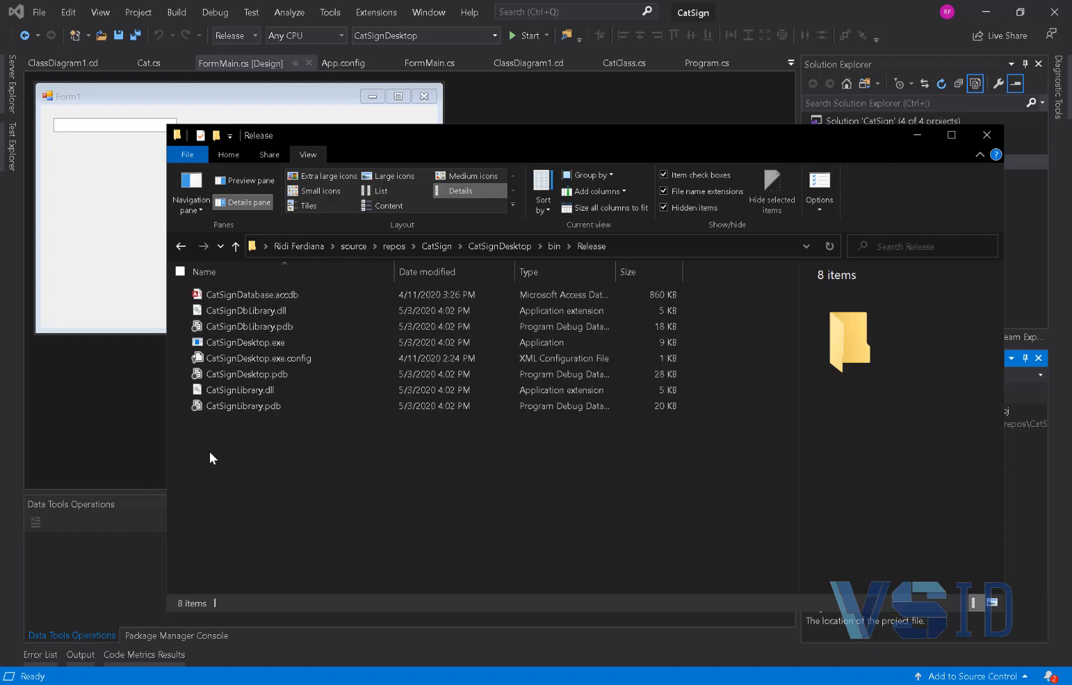
pyautogui.moveTo(210, 451); pyautogui.dragTo(369, 292)
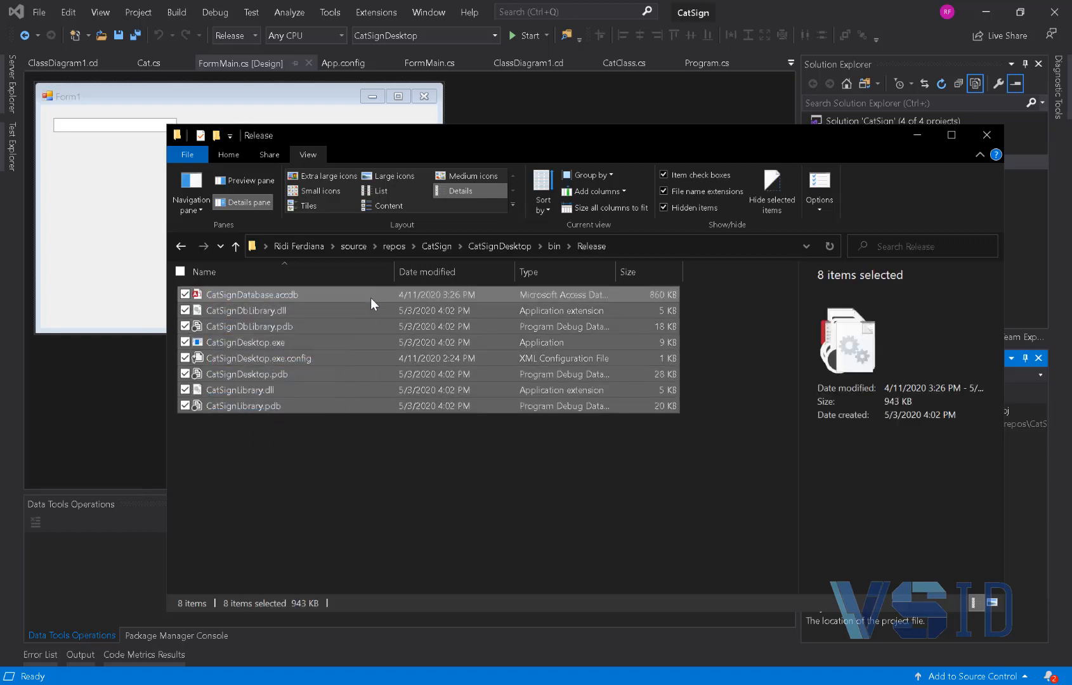
pyautogui.click(371, 297)
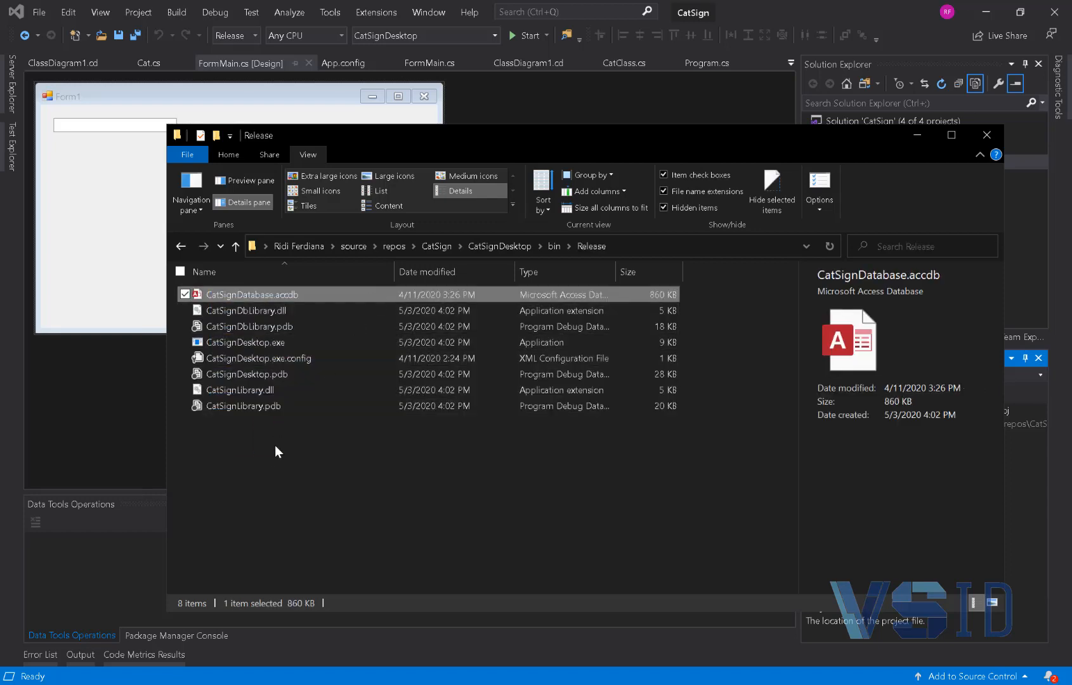
pyautogui.moveTo(270, 454); pyautogui.dragTo(377, 294)
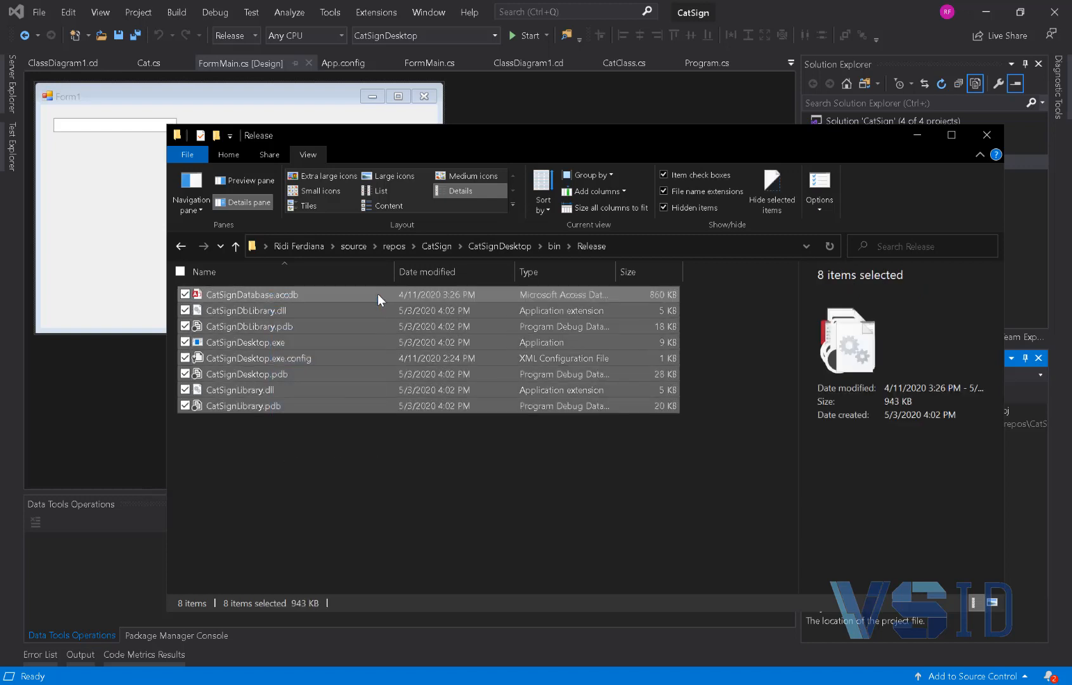
# Try setting up a 7-Zip self-extracting archive of the selected Release files, and close the archive settings.
pyautogui.rightClick(377, 294)
pyautogui.moveTo(358, 358)
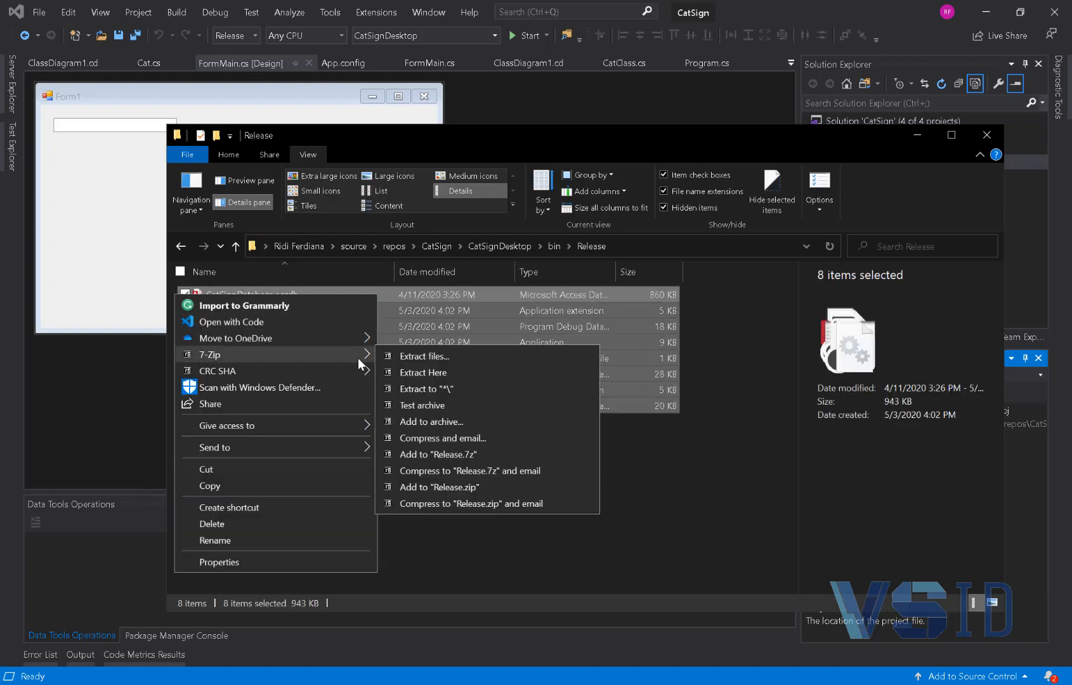
pyautogui.click(470, 418)
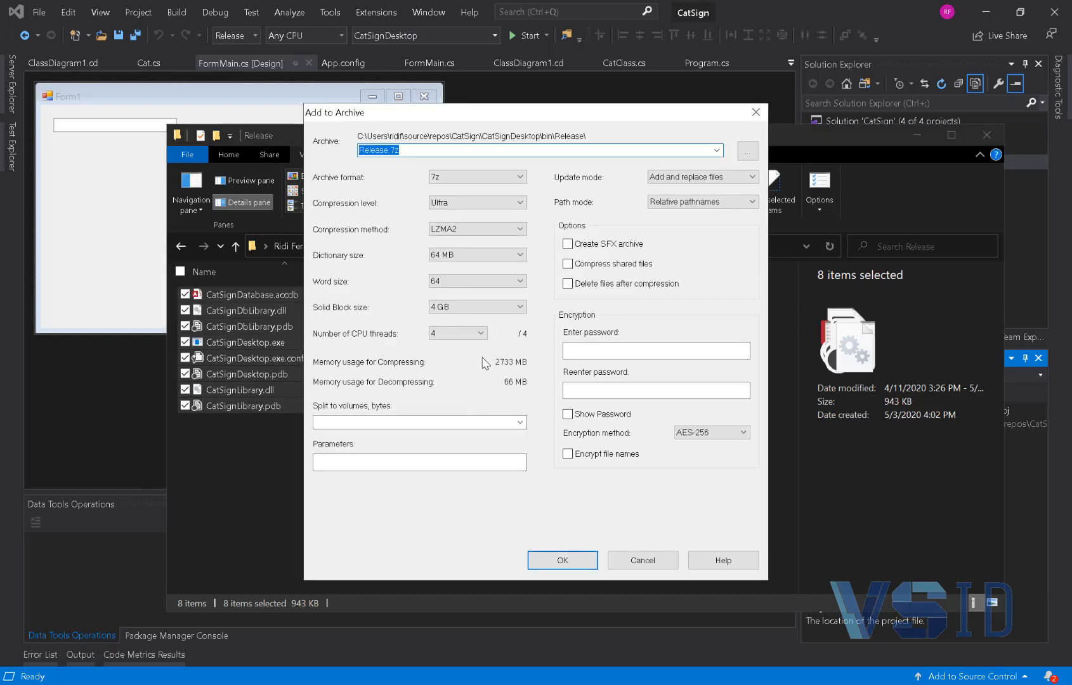
pyautogui.click(629, 245)
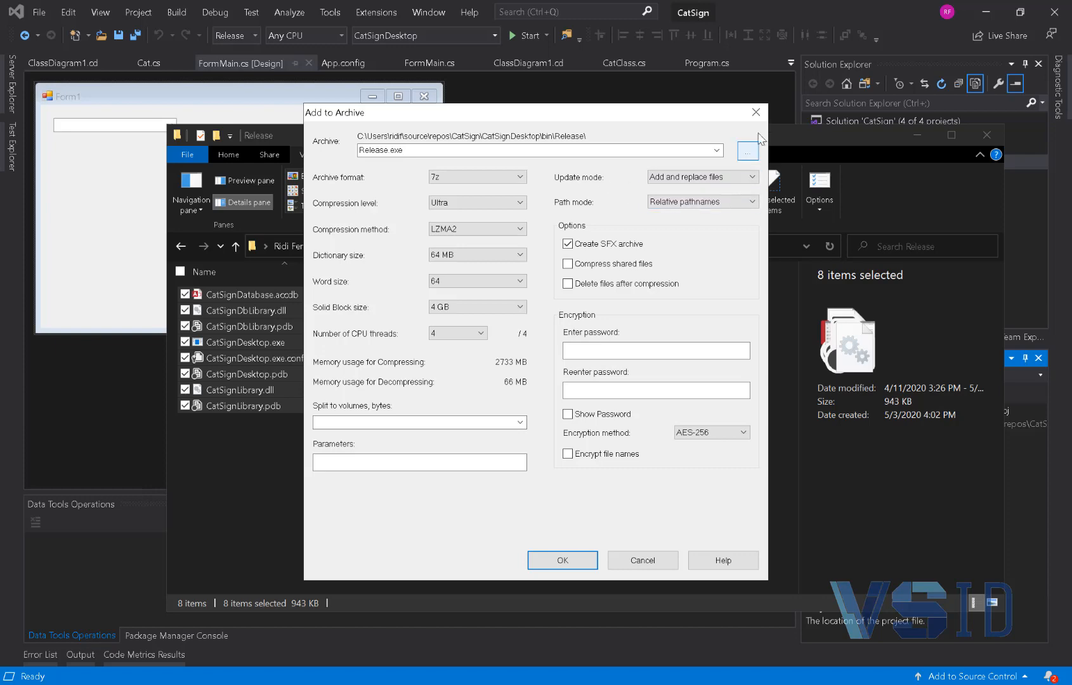
pyautogui.click(759, 109)
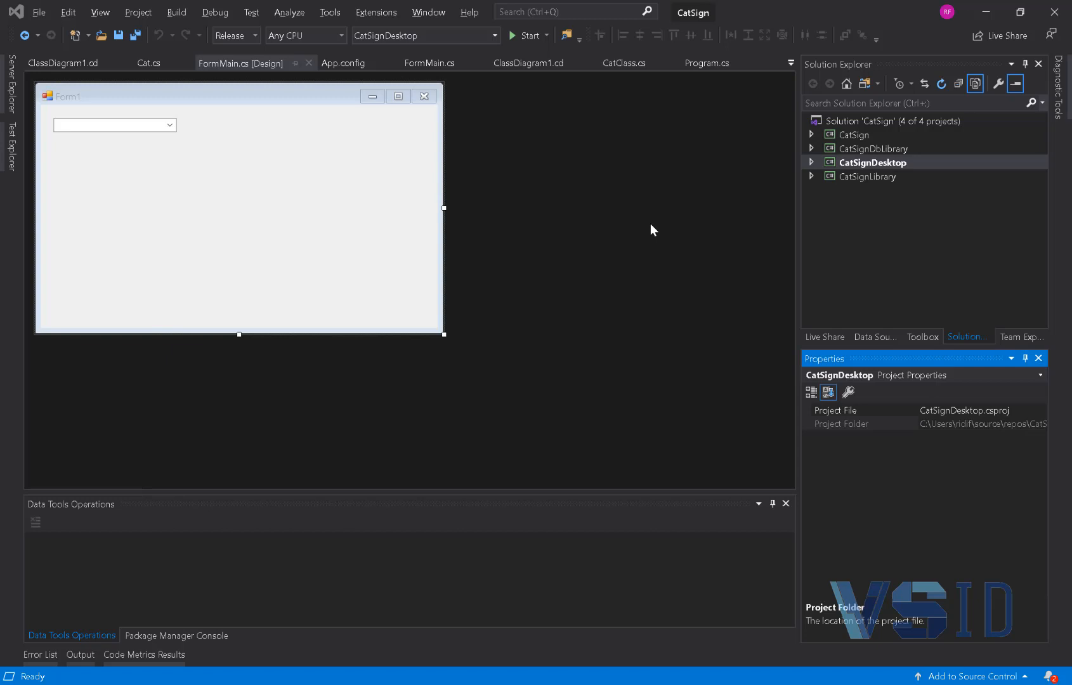
# Start publishing the CatSignDesktop project and keep publish\ as the publish location.
pyautogui.click(887, 165)
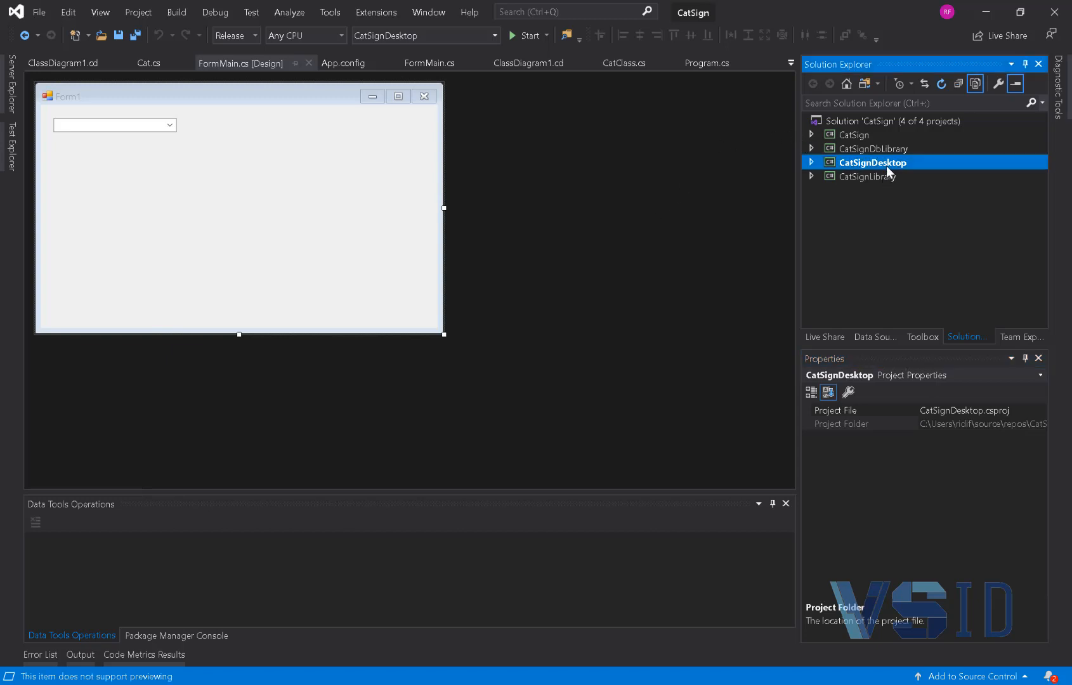
pyautogui.click(715, 192)
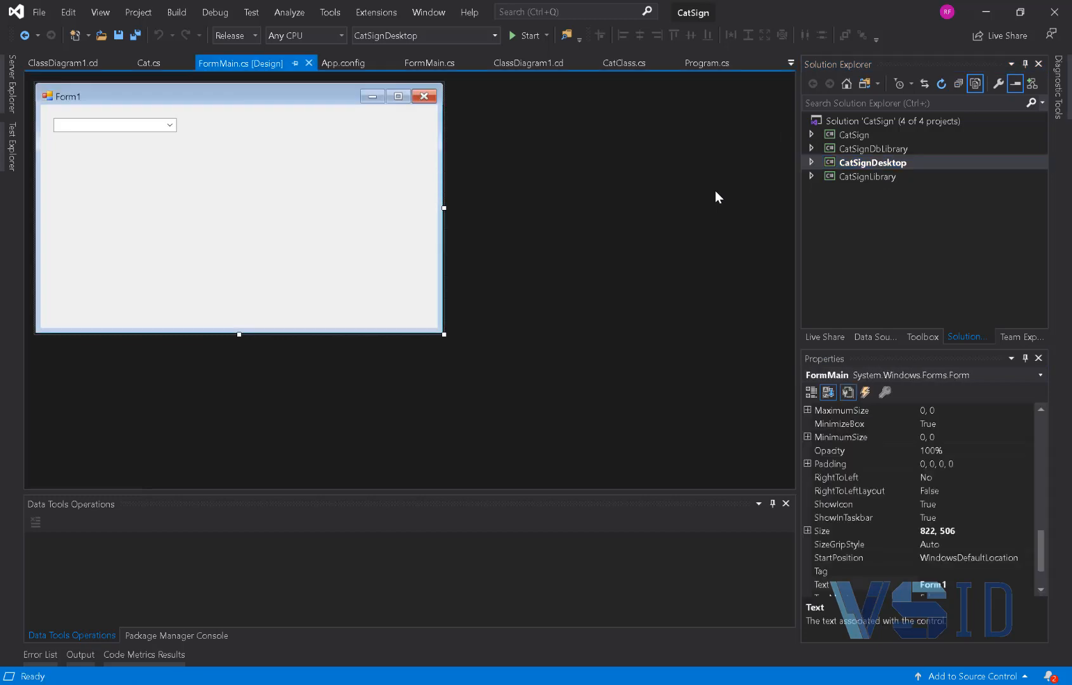
pyautogui.rightClick(847, 161)
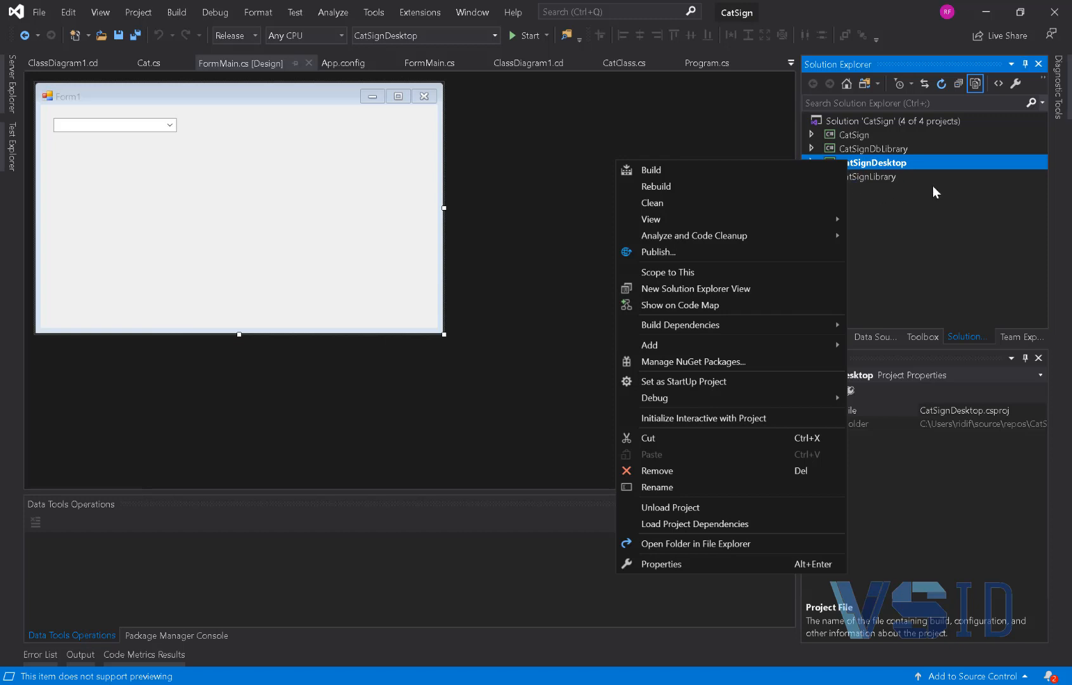
pyautogui.click(714, 250)
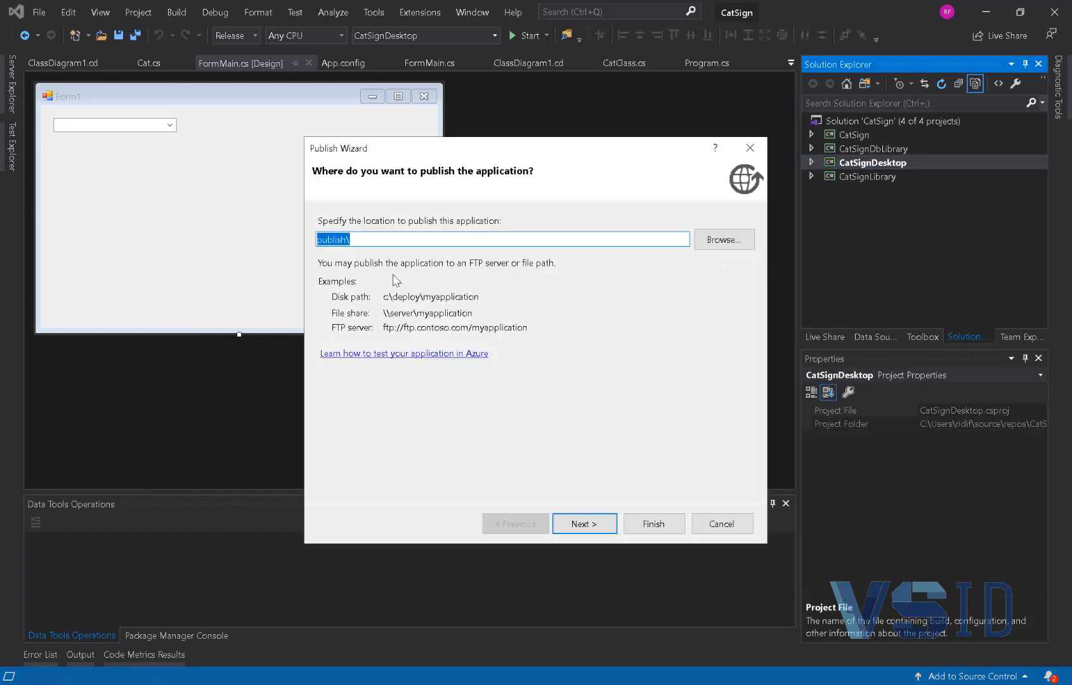
pyautogui.click(435, 239)
pyautogui.click(584, 525)
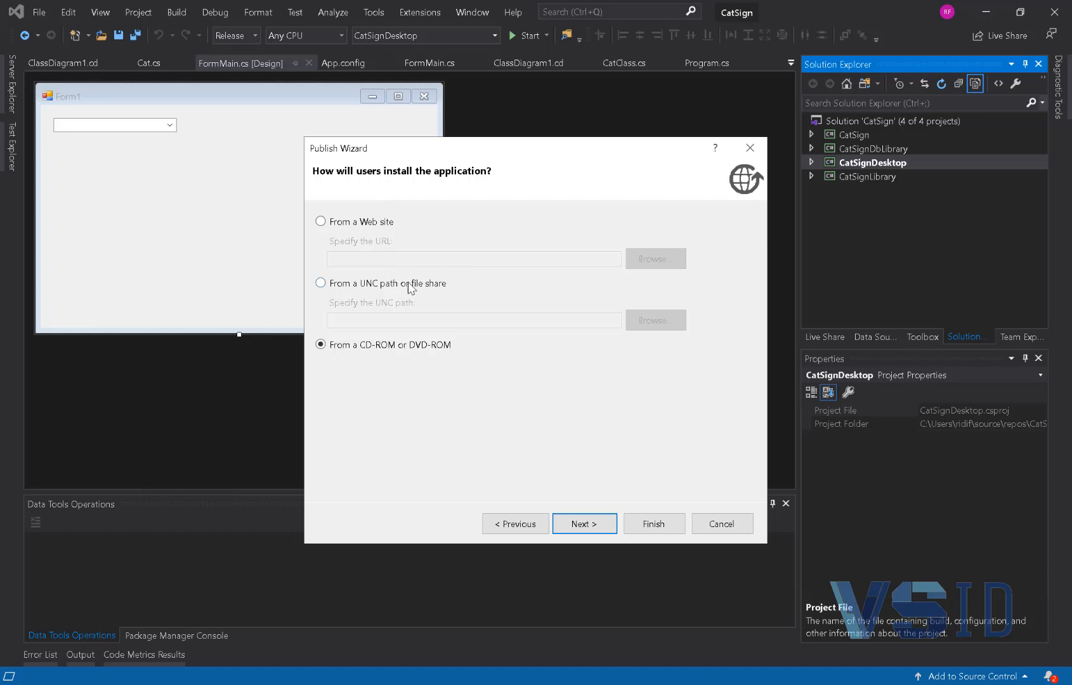
# Publish the application for CD-ROM or DVD-ROM installation without update checks, and run setup.exe from the publish folder.
pyautogui.click(608, 536)
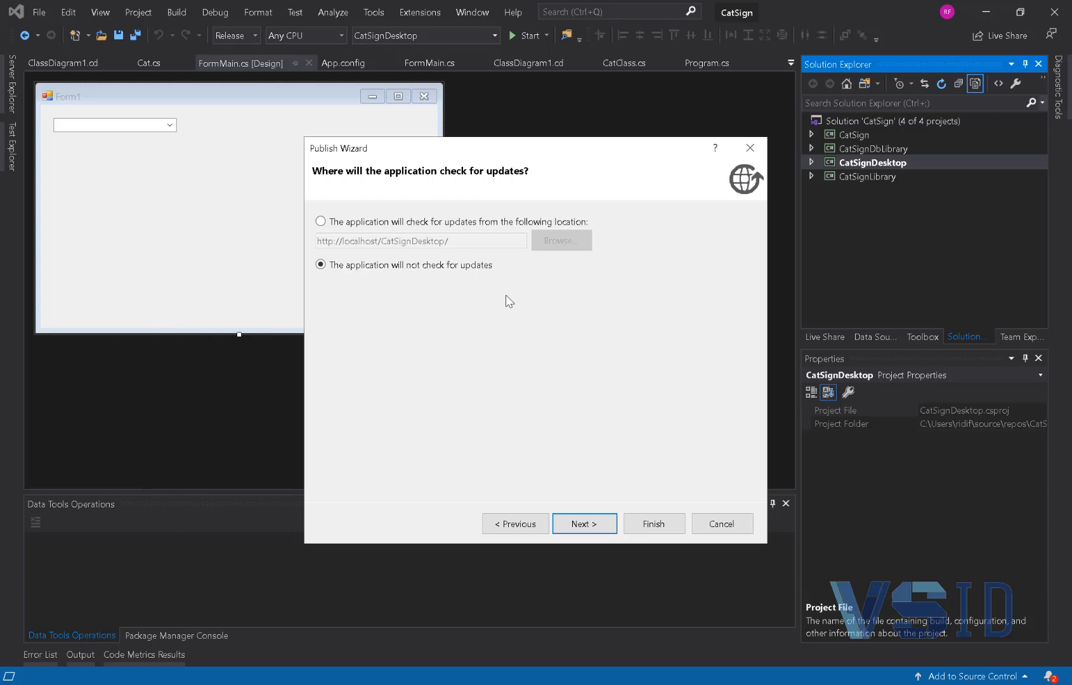
pyautogui.click(583, 524)
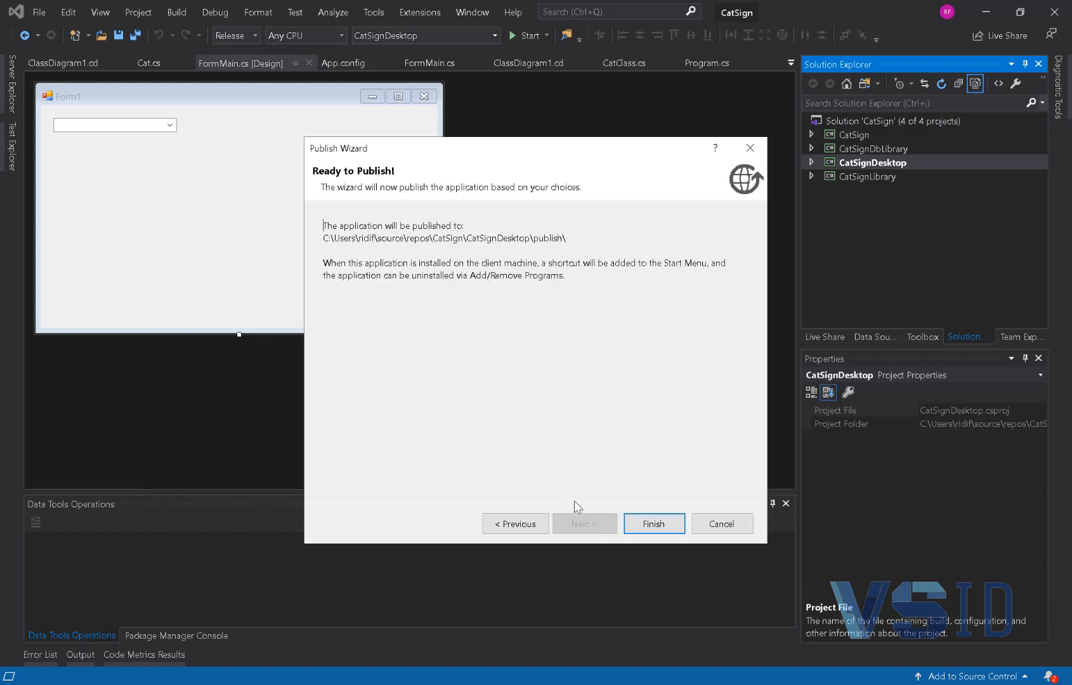
pyautogui.click(649, 526)
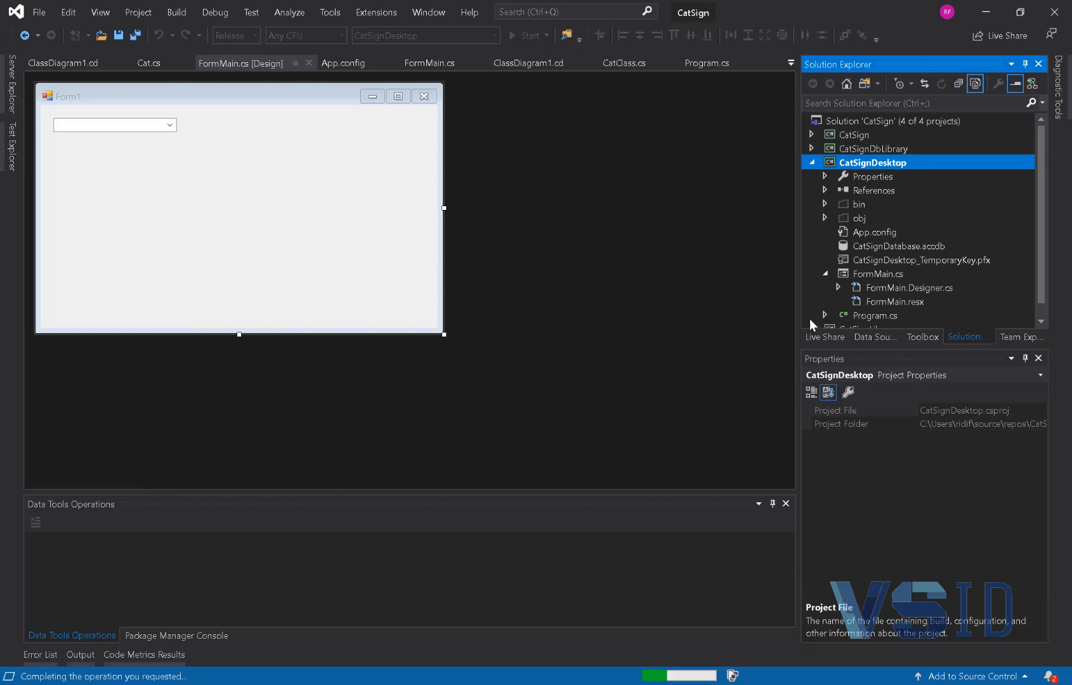
pyautogui.click(892, 248)
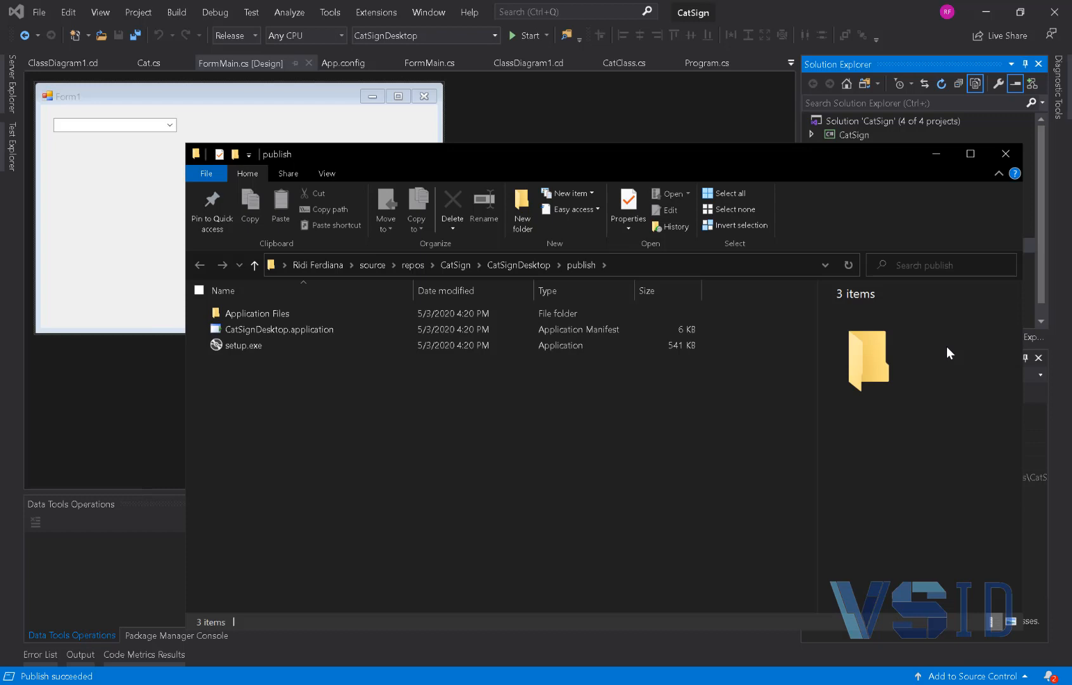
pyautogui.doubleClick(253, 345)
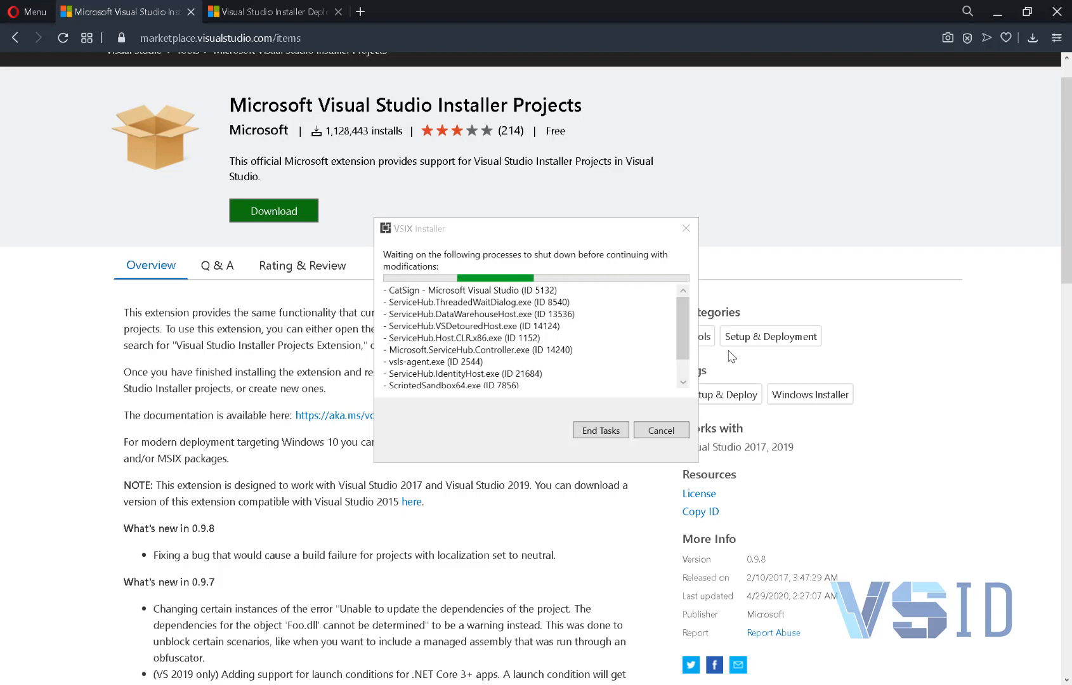
# End the tasks blocking the VSIX Installer so the Microsoft Visual Studio Installer Projects extension can install.
pyautogui.click(615, 432)
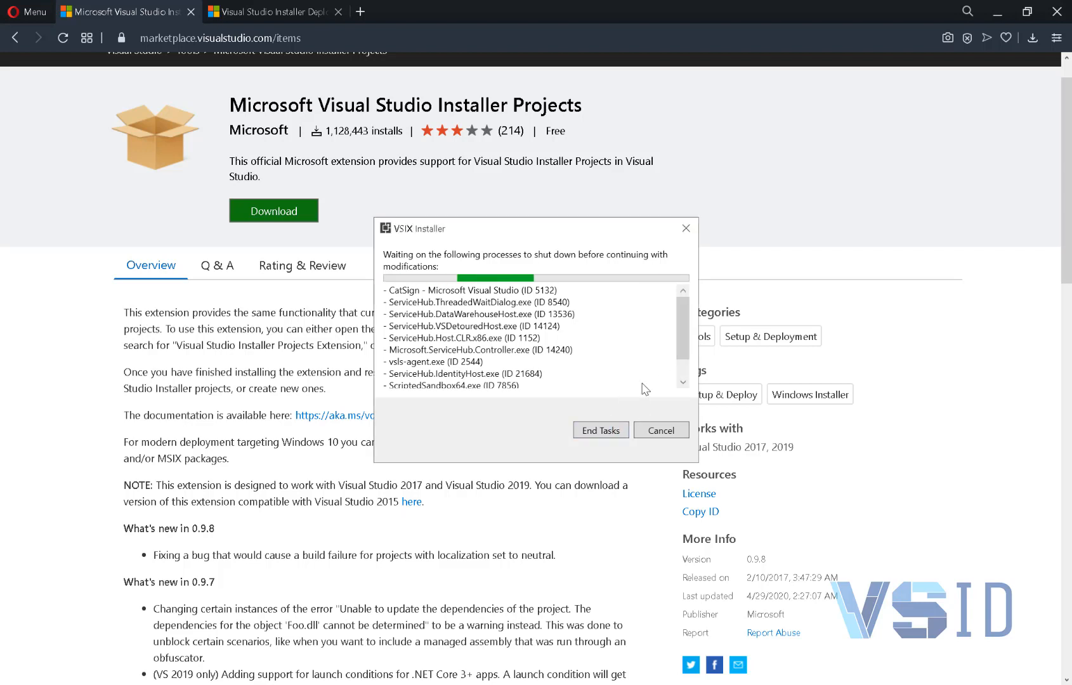
pyautogui.scroll(-1, 685, 347)
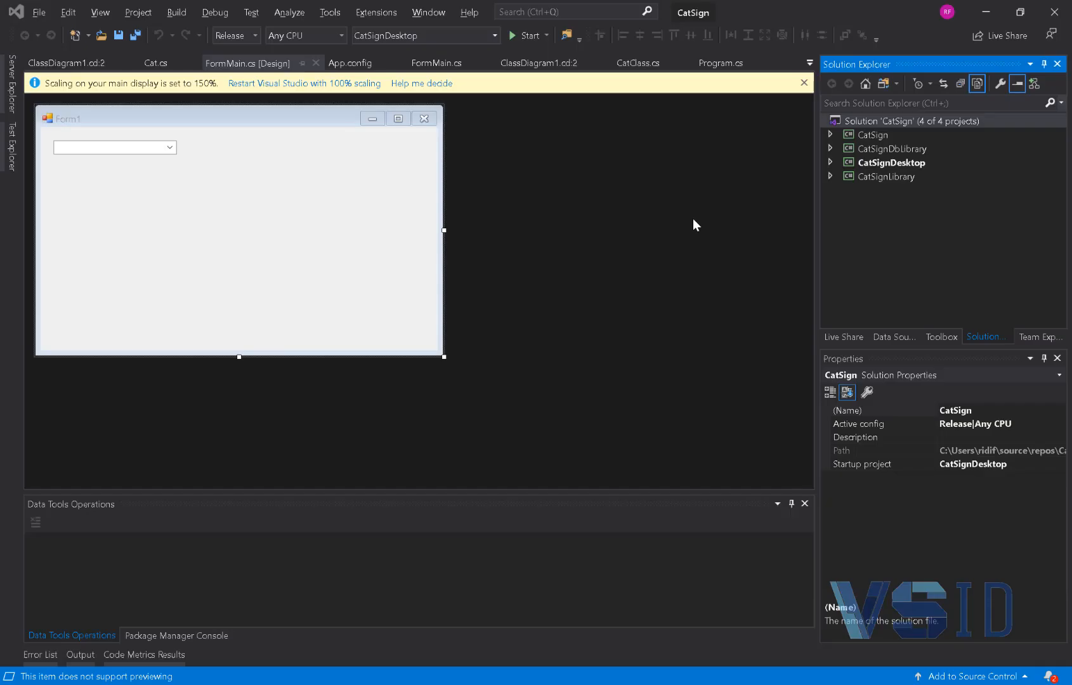
# Start adding a new project to the CatSign solution, search the templates for "insta" and choose Setup Project.
pyautogui.click(930, 122)
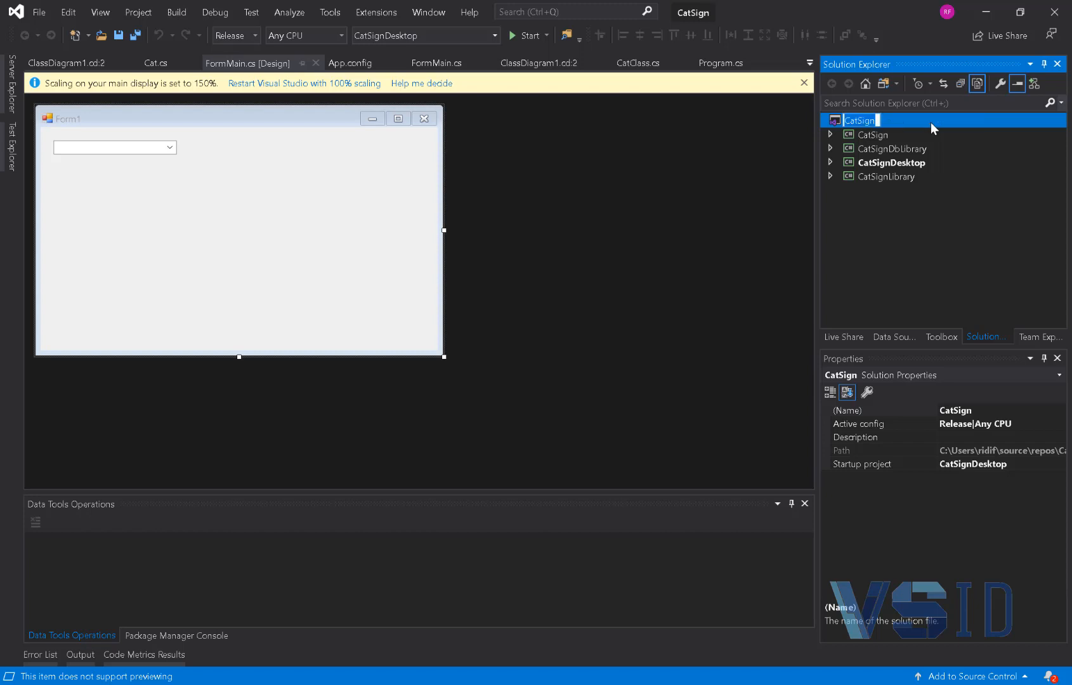
pyautogui.rightClick(931, 123)
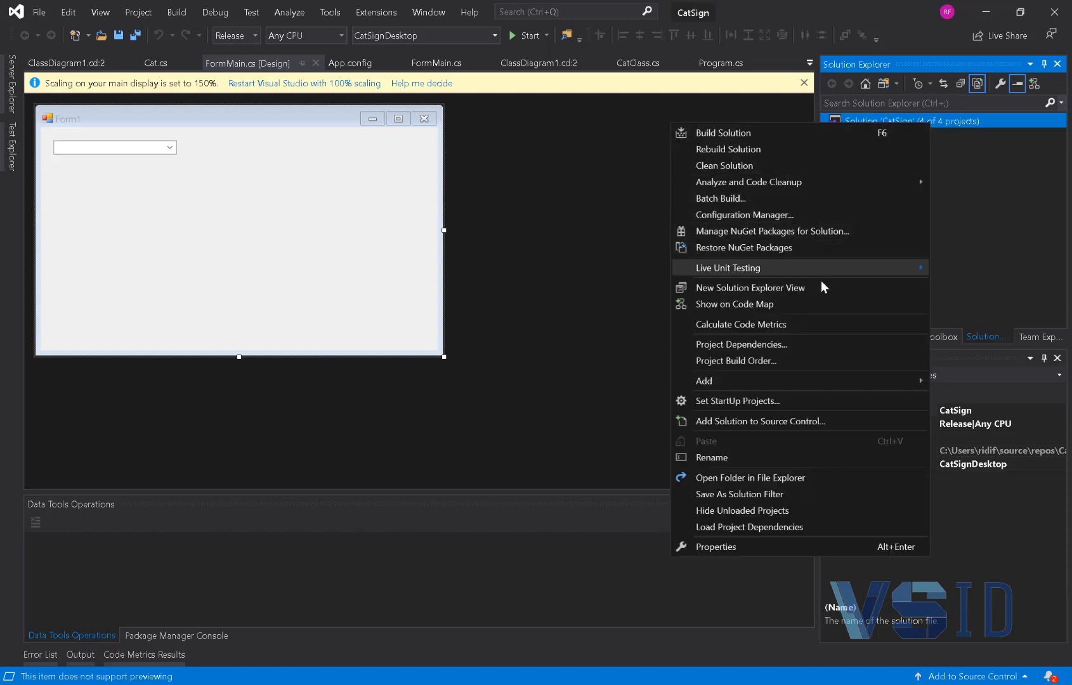
pyautogui.moveTo(772, 378)
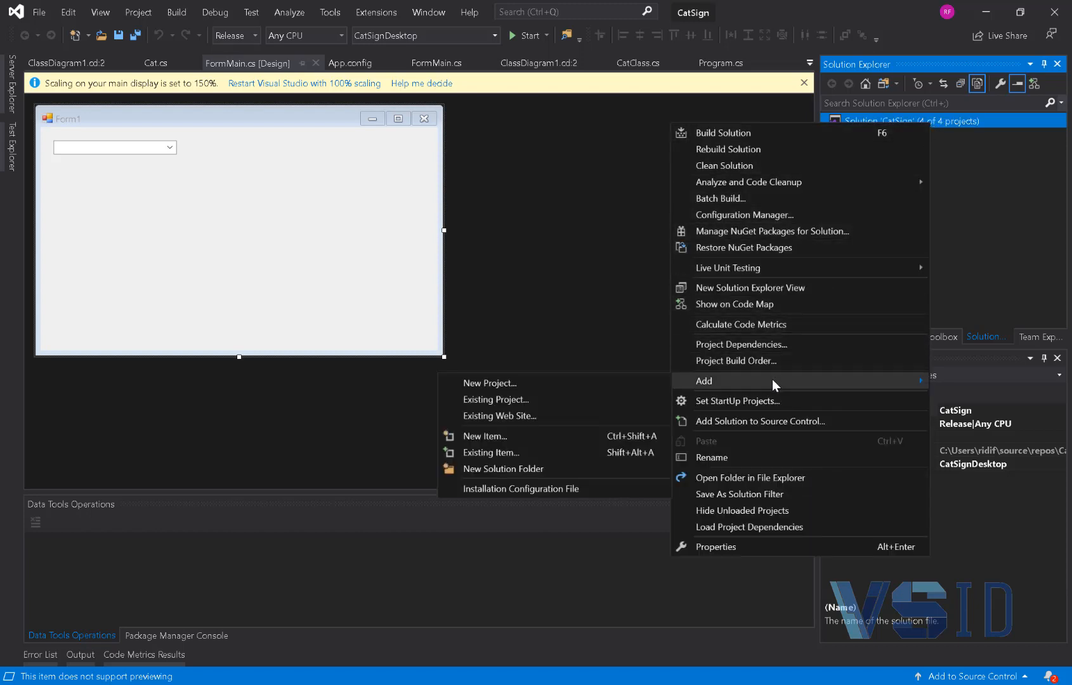
pyautogui.click(624, 377)
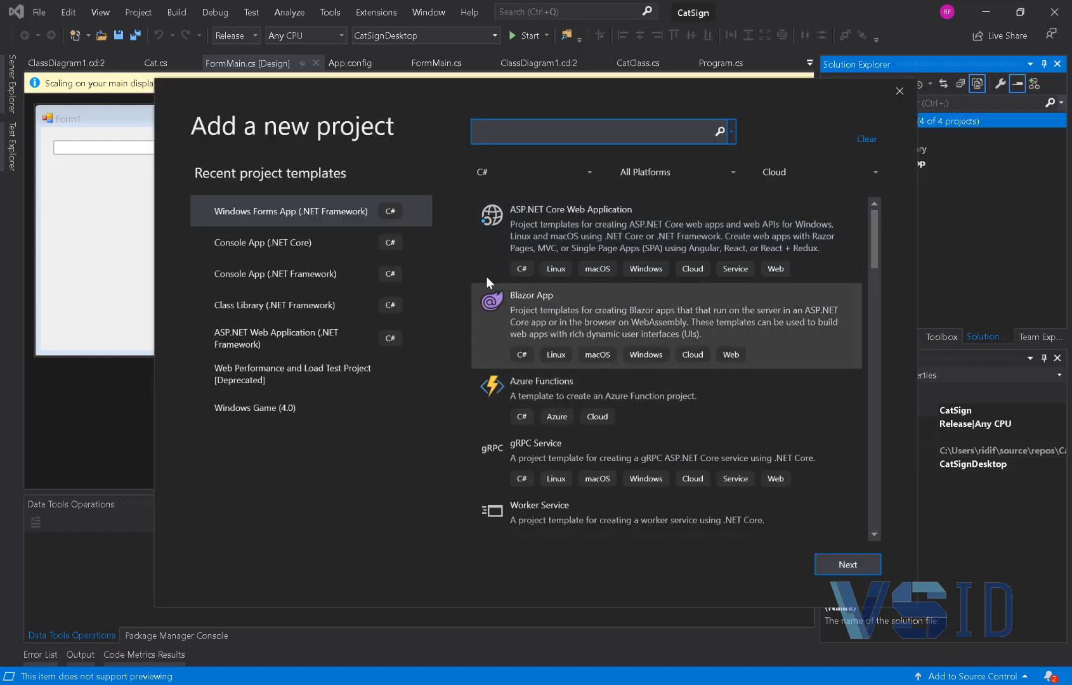
pyautogui.click(563, 124)
pyautogui.write('insta')
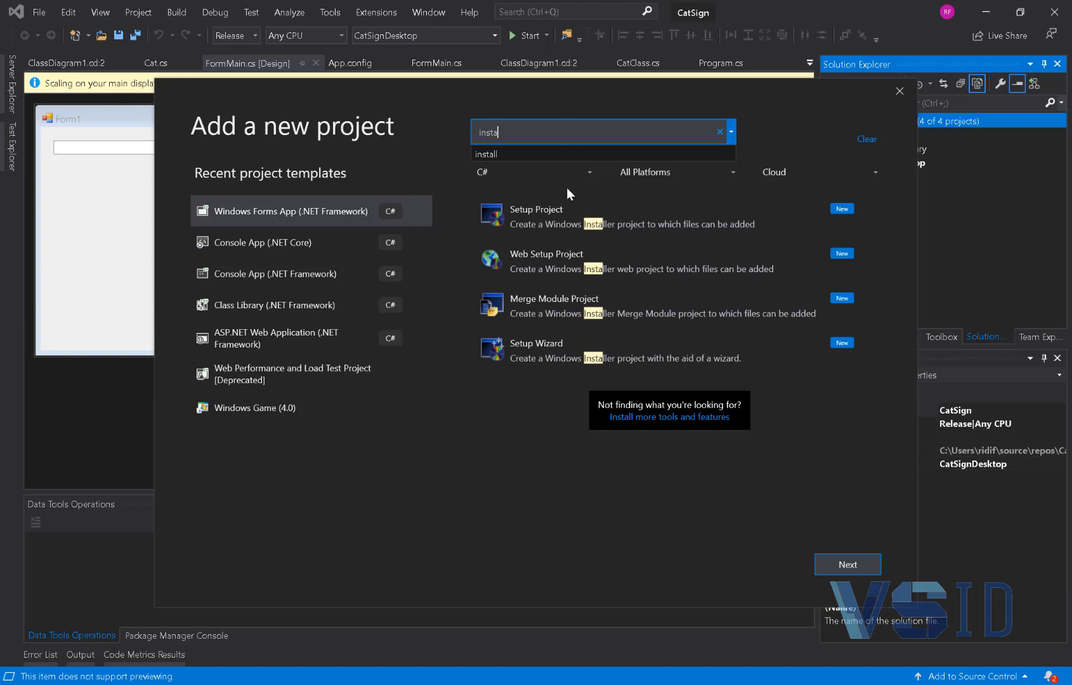
pyautogui.click(566, 227)
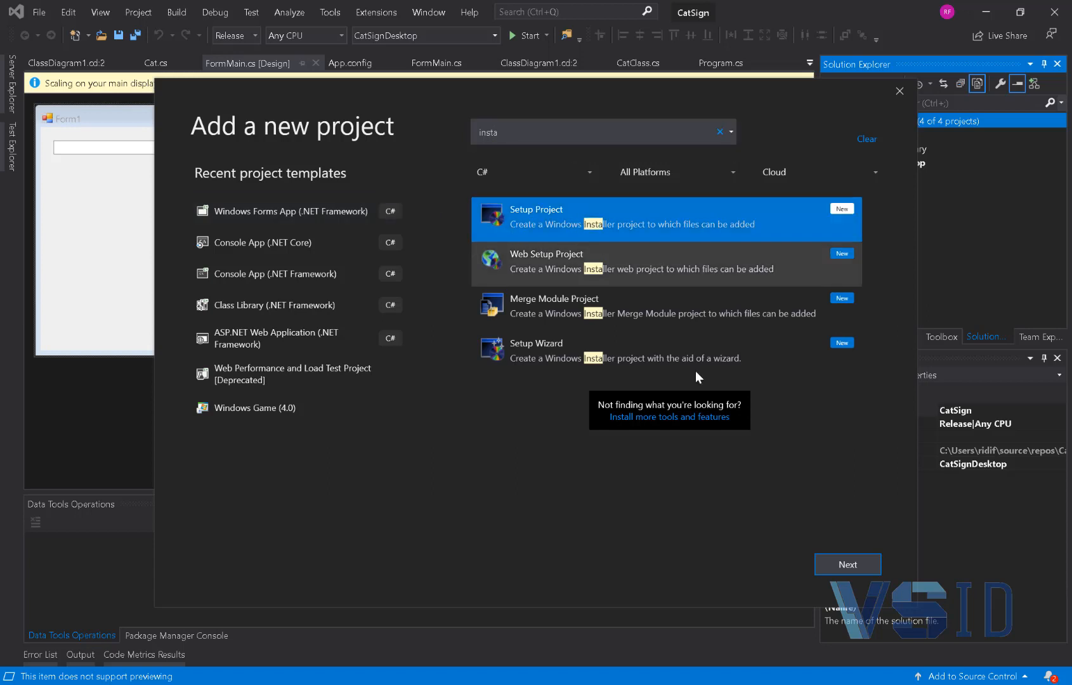
pyautogui.click(853, 564)
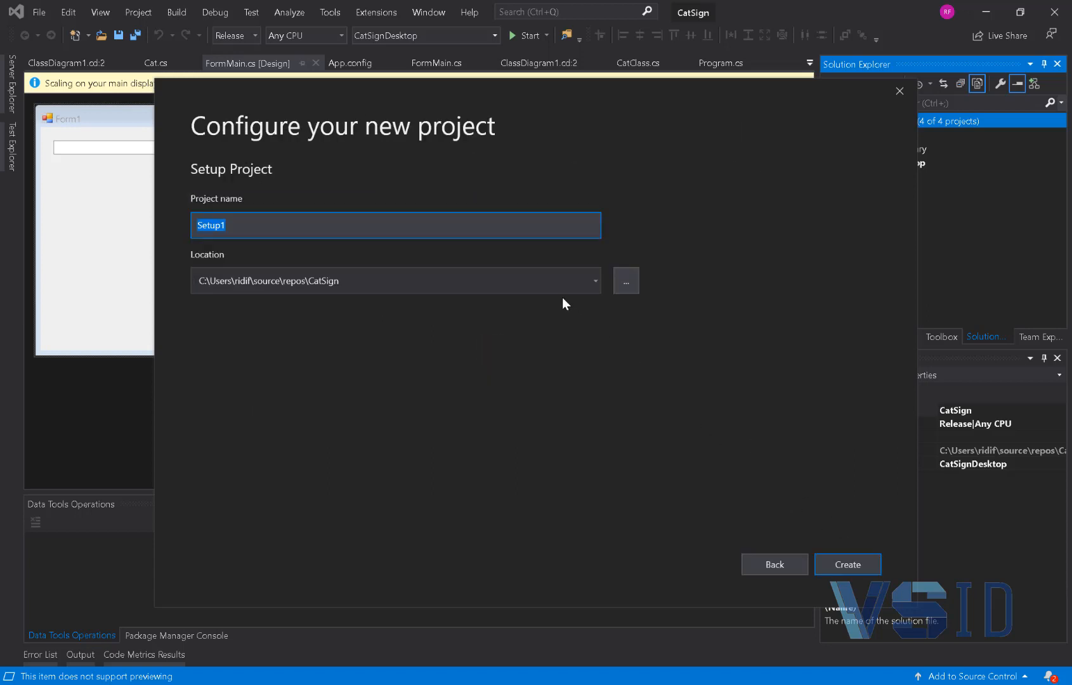
# Name the setup project CatSignSetup and create it in the CatSign solution folder.
pyautogui.click(298, 224)
pyautogui.press('BackSpace')
pyautogui.press('Home')
pyautogui.write('CatSign')
pyautogui.click(844, 563)
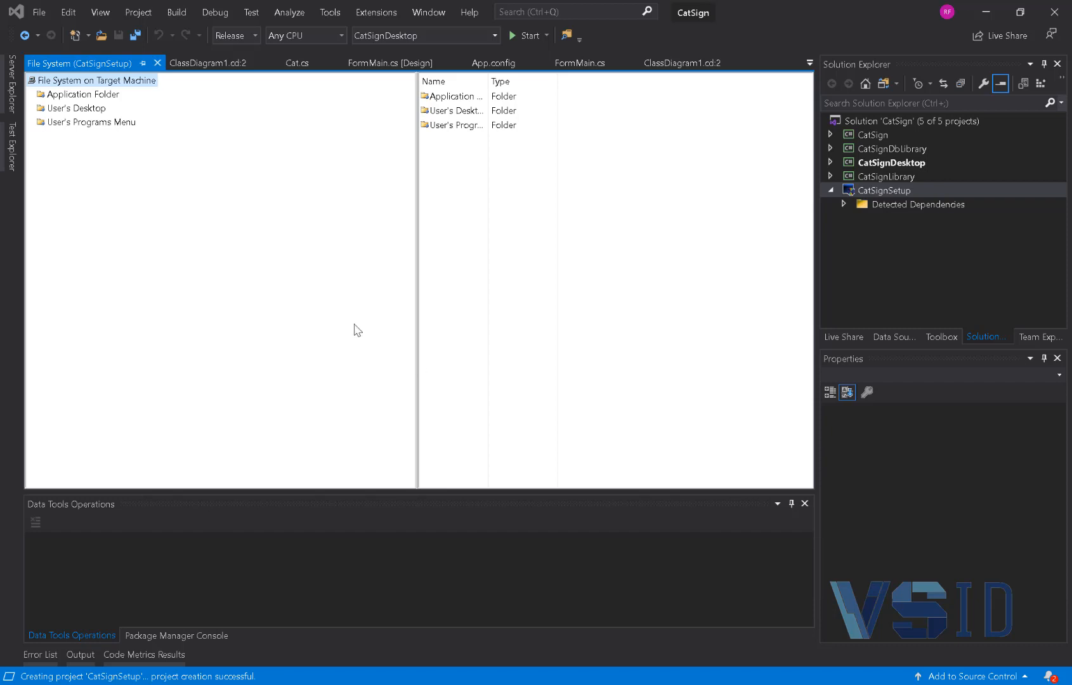
# Add the primary output of CatSignDesktop to the setup's Application Folder, using the Release Any CPU configuration.
pyautogui.click(103, 95)
pyautogui.rightClick(103, 96)
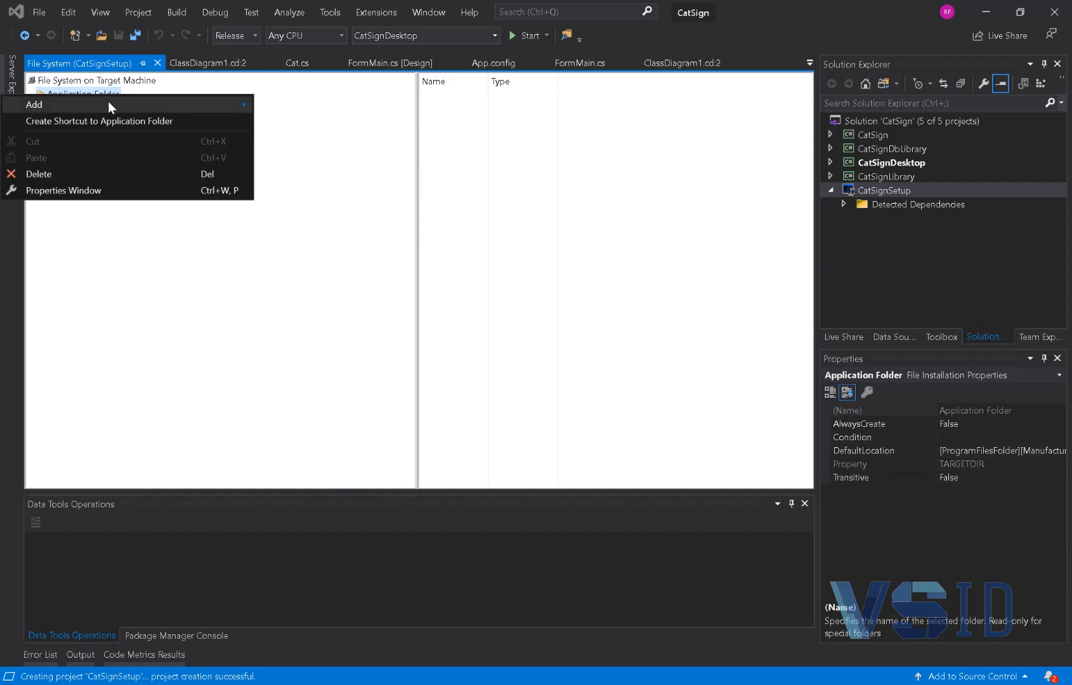
pyautogui.moveTo(112, 102)
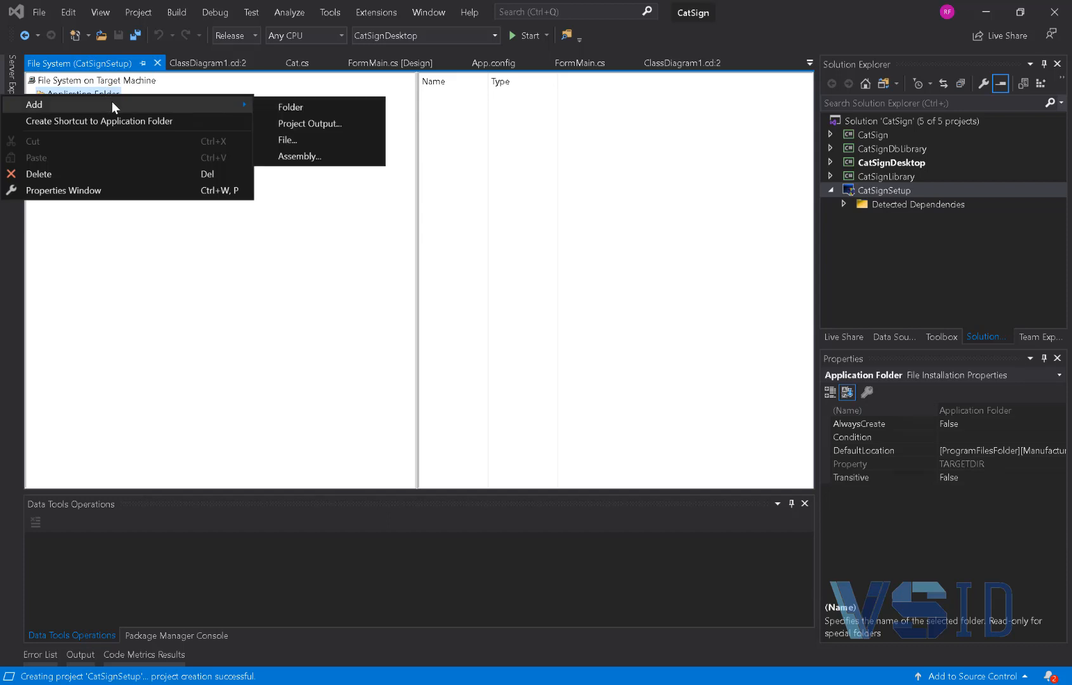
pyautogui.click(324, 125)
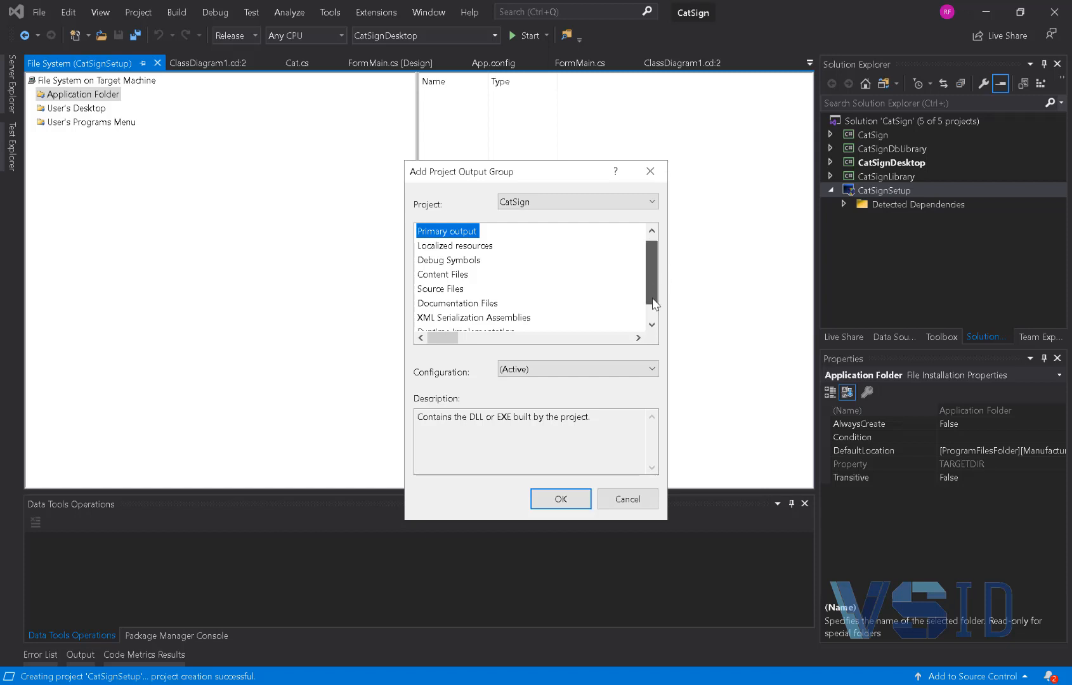
pyautogui.moveTo(651, 277); pyautogui.dragTo(651, 294)
pyautogui.click(587, 202)
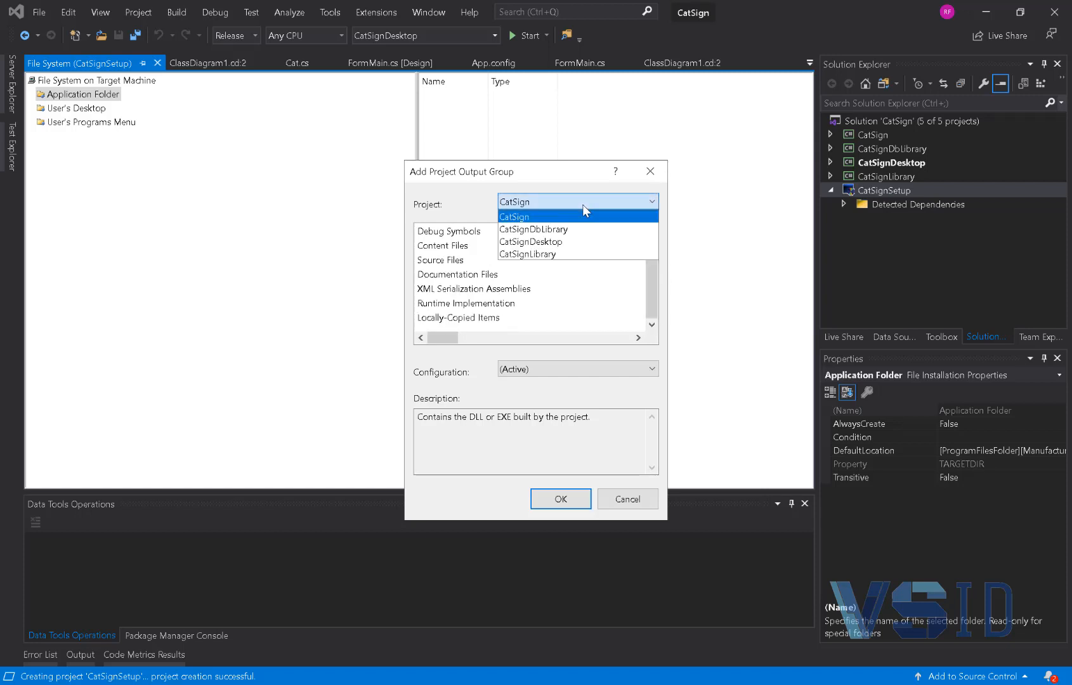
pyautogui.click(587, 241)
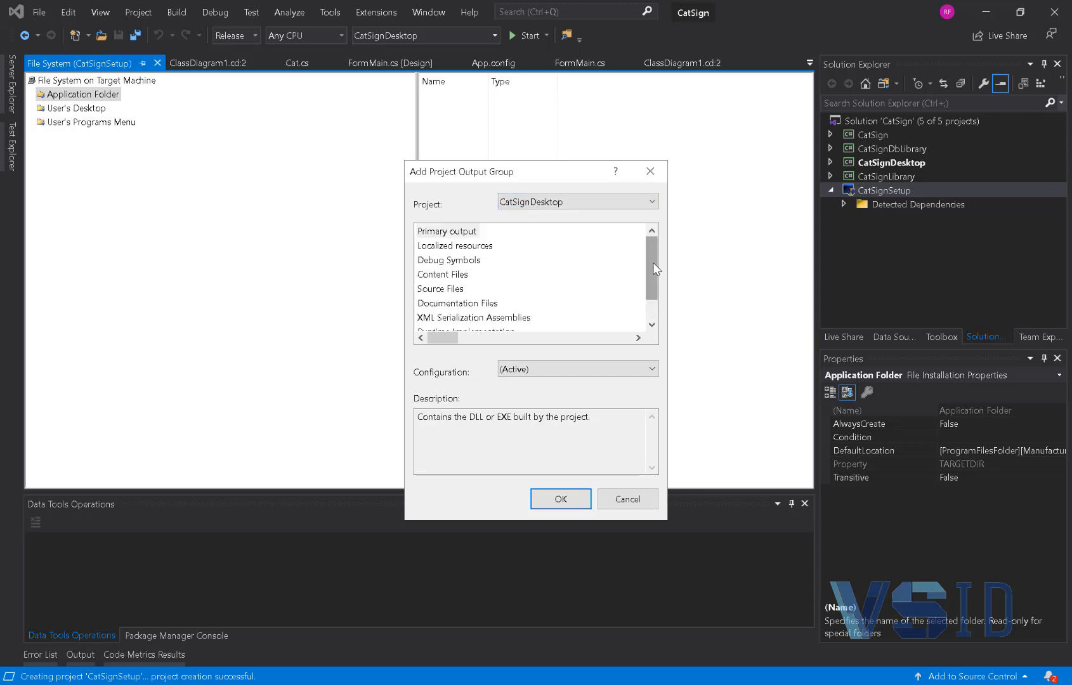
pyautogui.moveTo(651, 295); pyautogui.dragTo(650, 342)
pyautogui.click(579, 368)
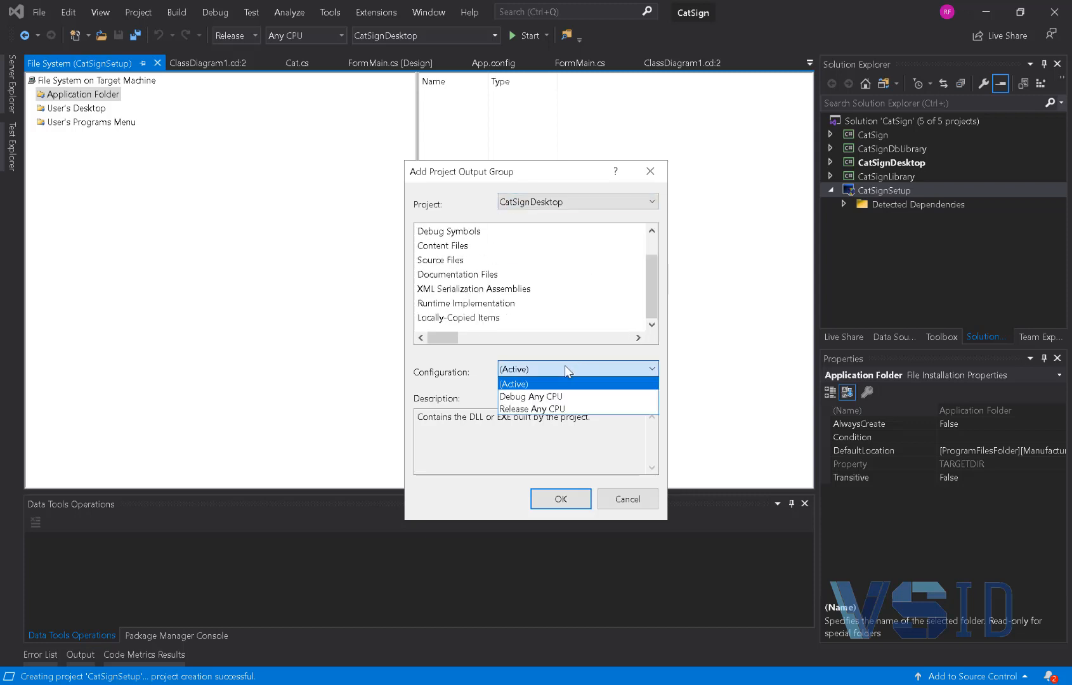
pyautogui.click(561, 409)
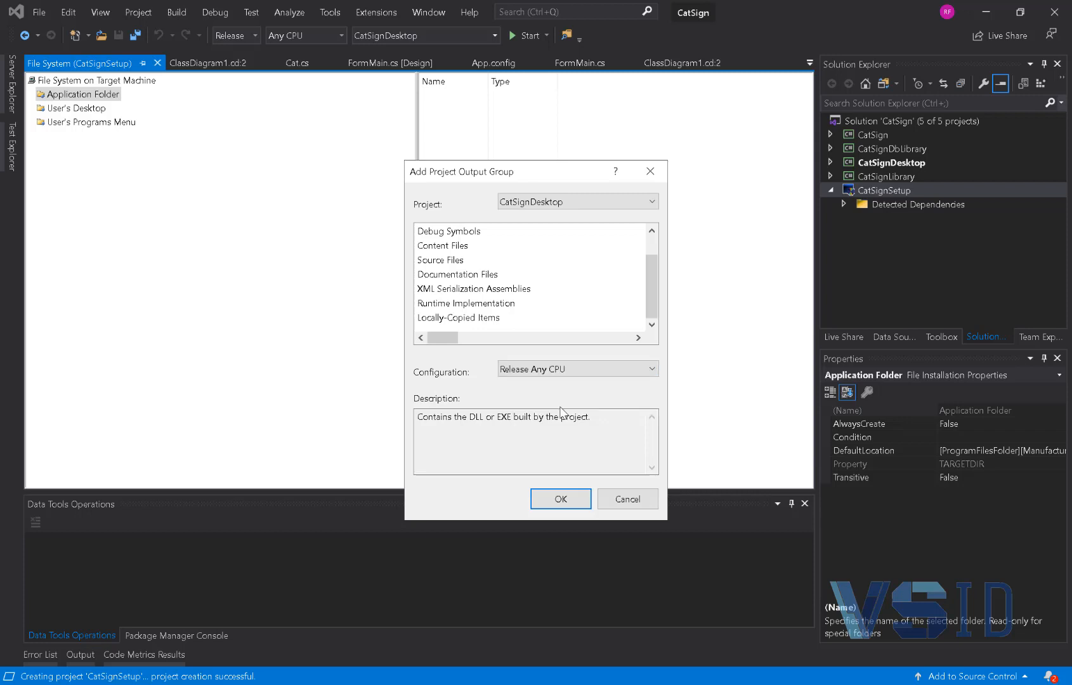
pyautogui.click(561, 499)
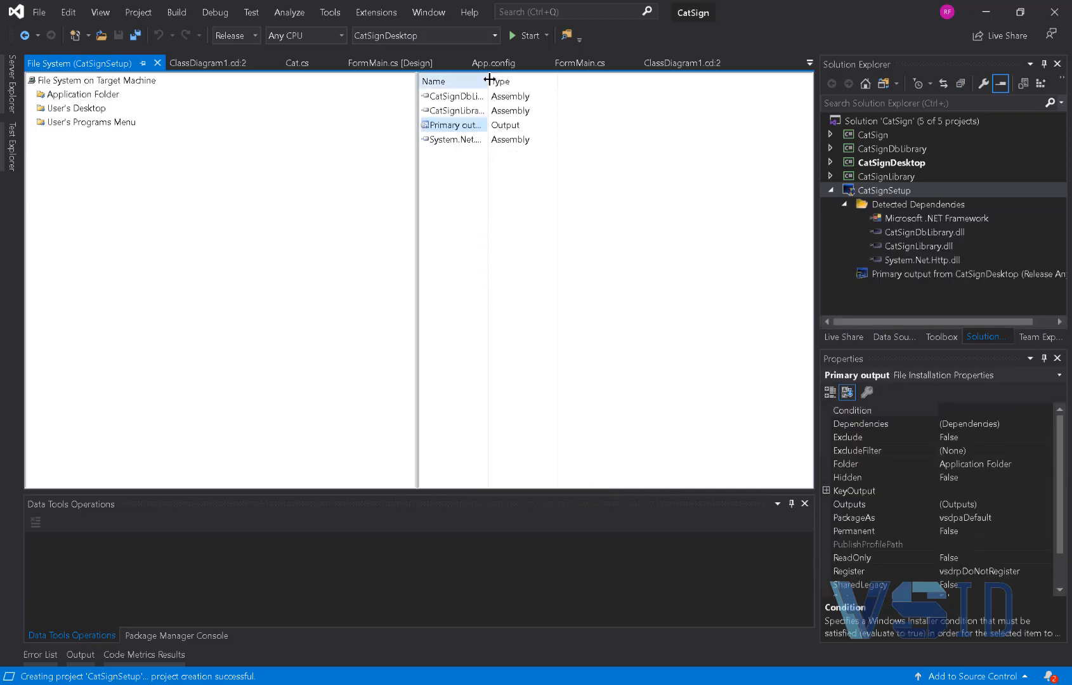
# Widen the Name column and examine each output and assembly included in the Application Folder.
pyautogui.moveTo(489, 79); pyautogui.dragTo(672, 88)
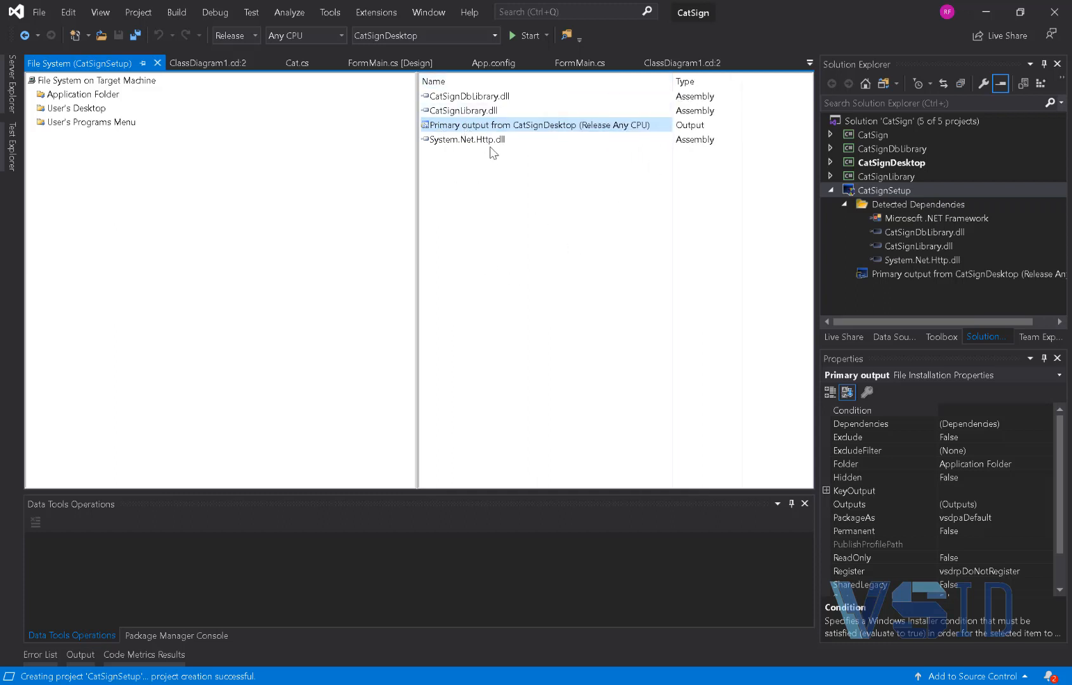
pyautogui.click(501, 109)
pyautogui.press('Up')
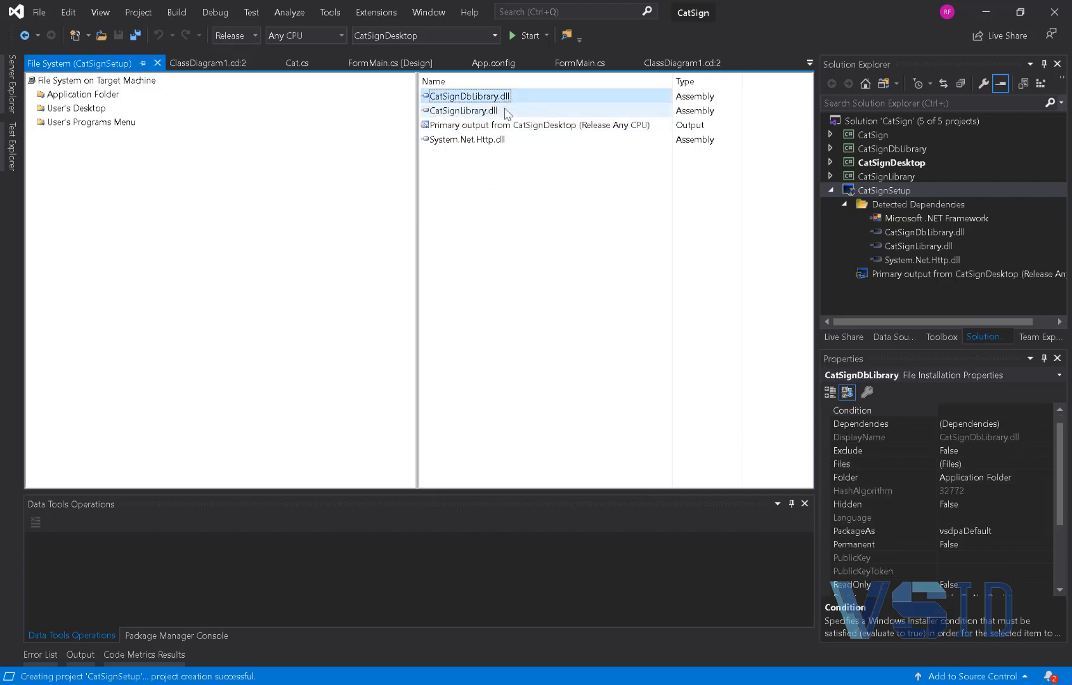
pyautogui.press('Down')
pyautogui.press('Down')
pyautogui.press('Down')
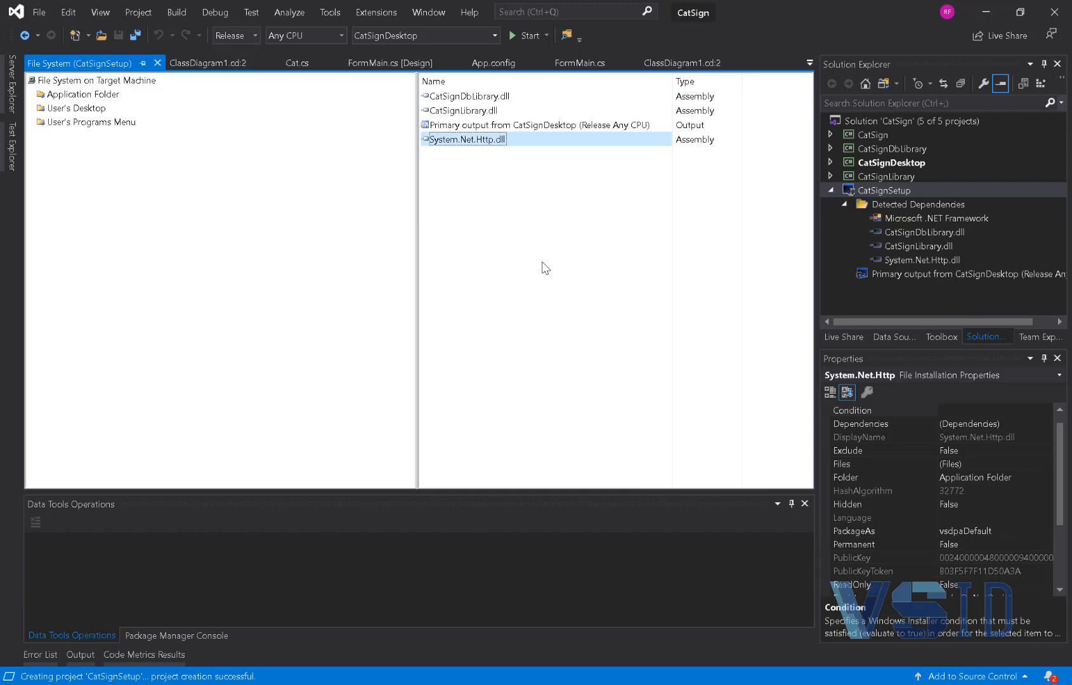
# Create a shortcut to the primary output of CatSignDesktop in the Application Folder and name it CatSign.
pyautogui.click(544, 269)
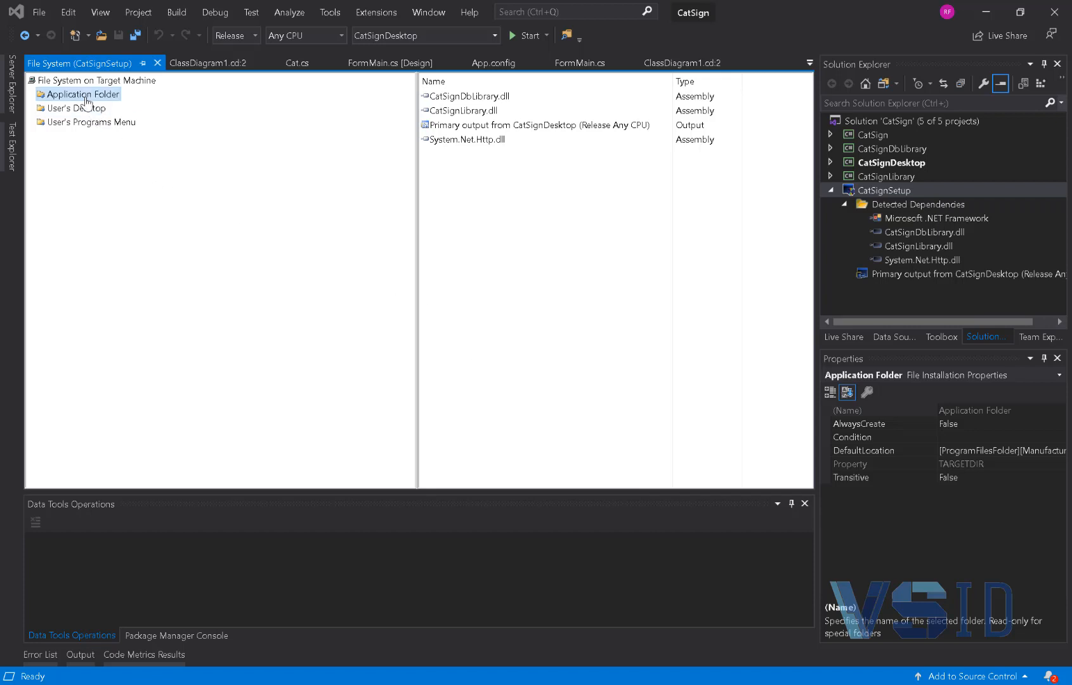
pyautogui.rightClick(581, 126)
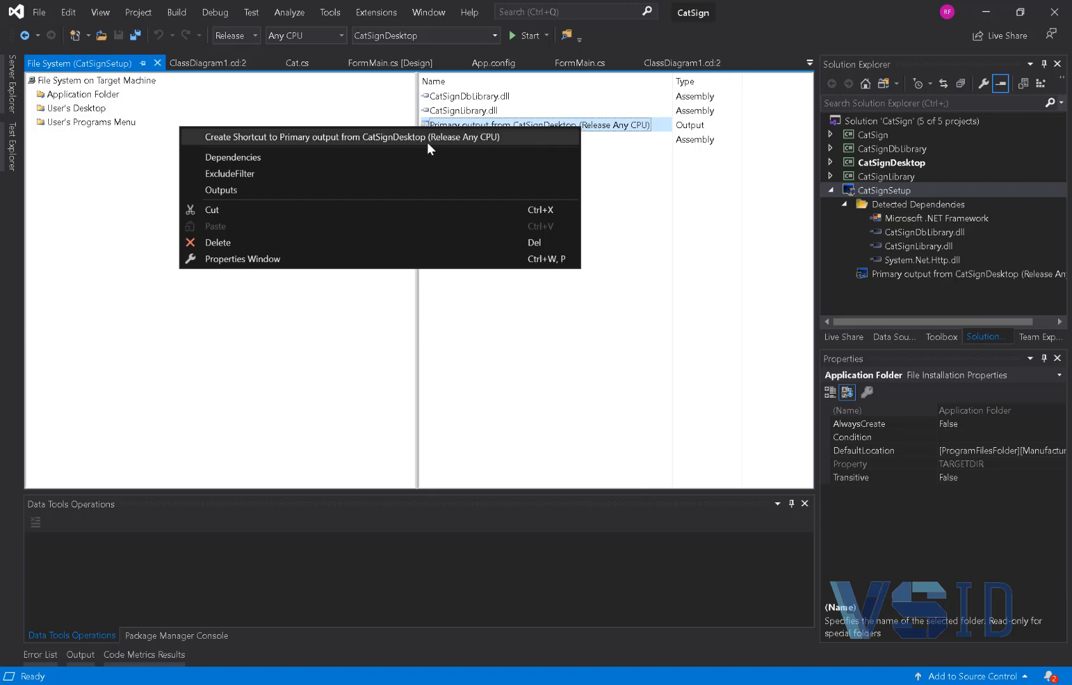
pyautogui.click(348, 135)
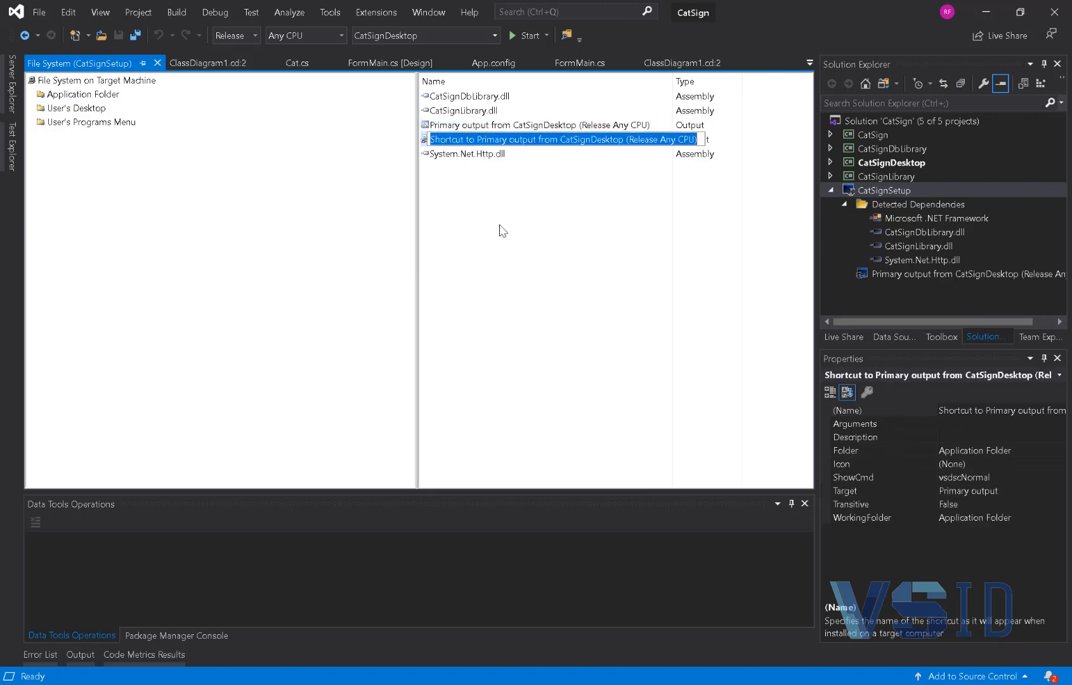
pyautogui.write('CatSi')
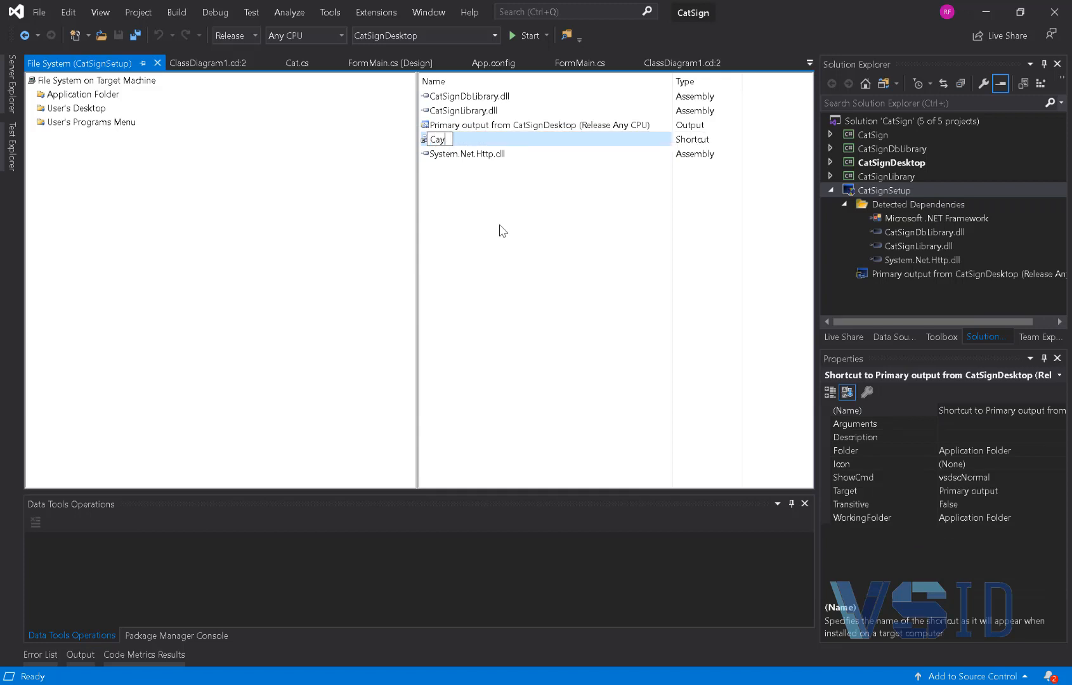
pyautogui.write('gn')
pyautogui.press('Return')
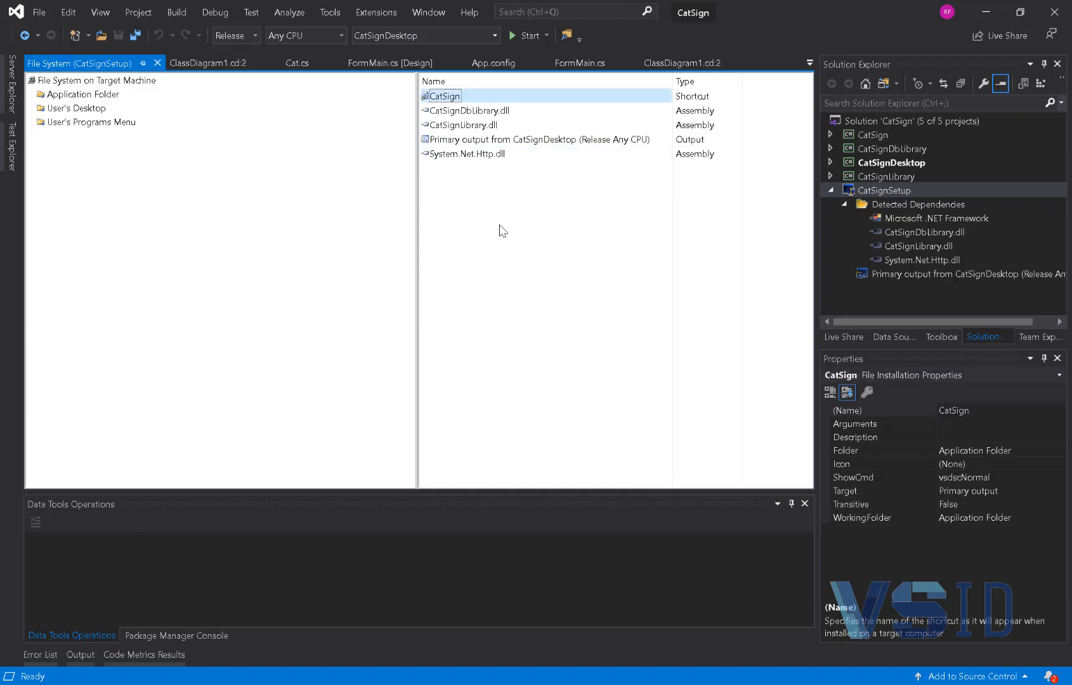
# Move the CatSign shortcut from the Application Folder to User's Desktop and check the contents of both folders.
pyautogui.moveTo(439, 99); pyautogui.dragTo(247, 116)
pyautogui.click(95, 109)
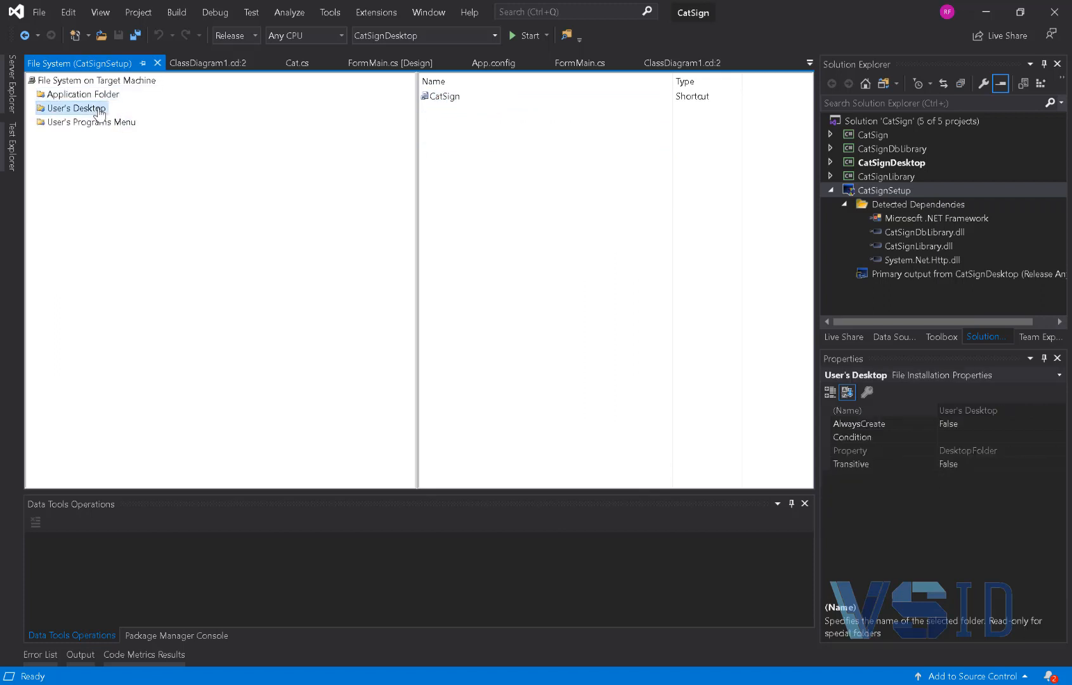
pyautogui.click(98, 95)
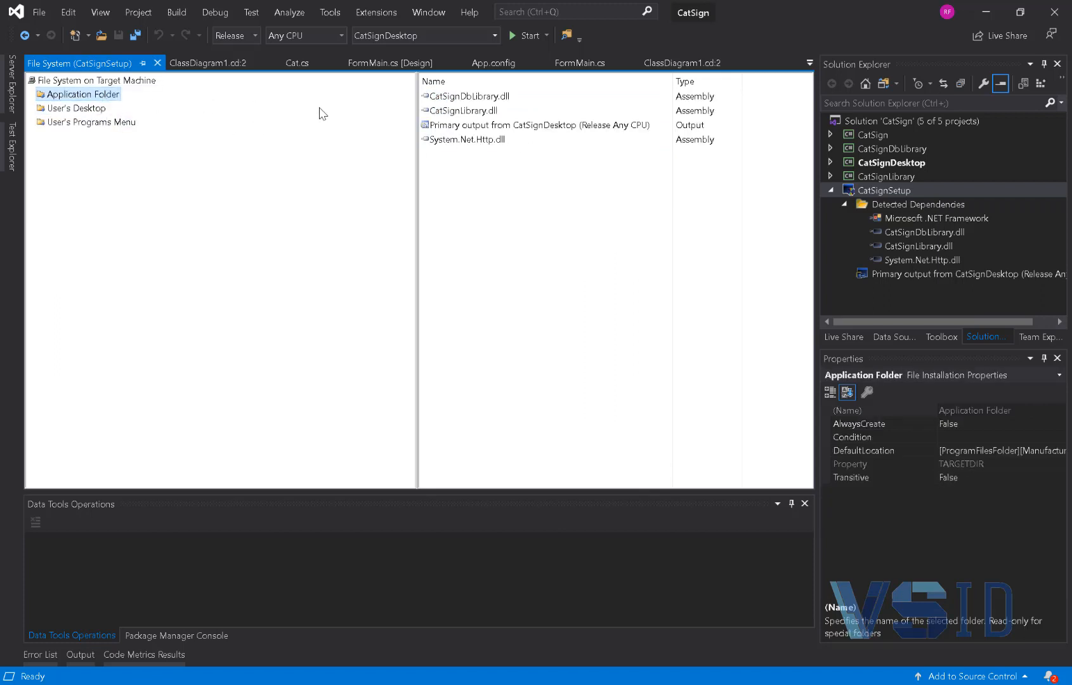
pyautogui.click(108, 109)
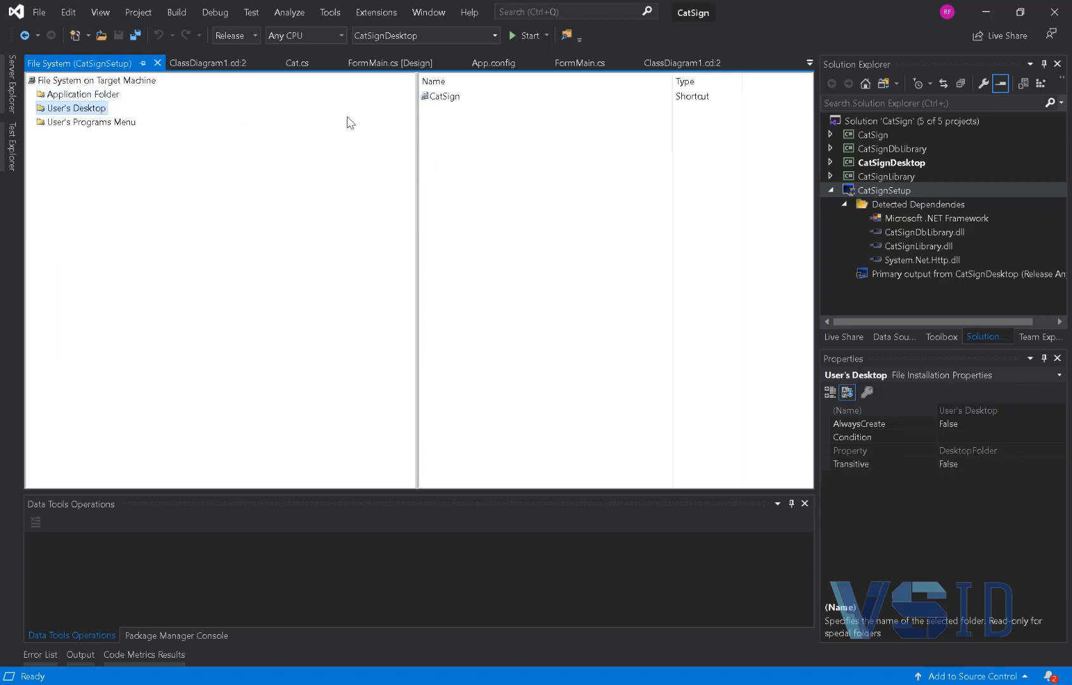
# Try to place the CatSign desktop shortcut in User's Programs Menu.
pyautogui.rightClick(438, 97)
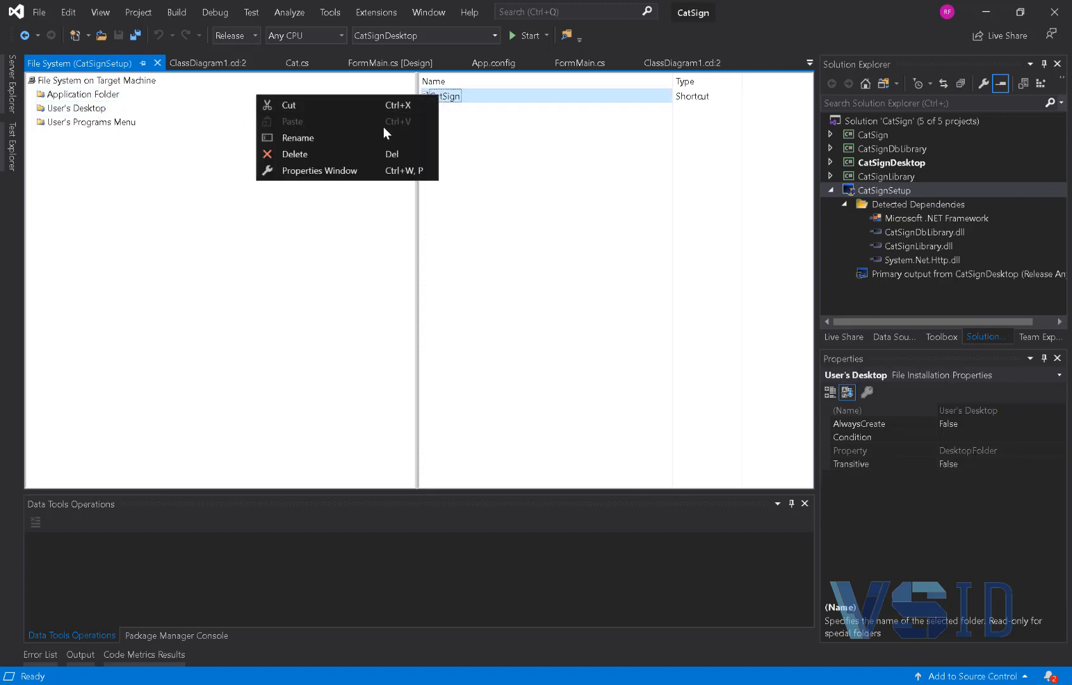
pyautogui.click(481, 102)
pyautogui.moveTo(481, 103); pyautogui.dragTo(137, 128)
pyautogui.click(102, 122)
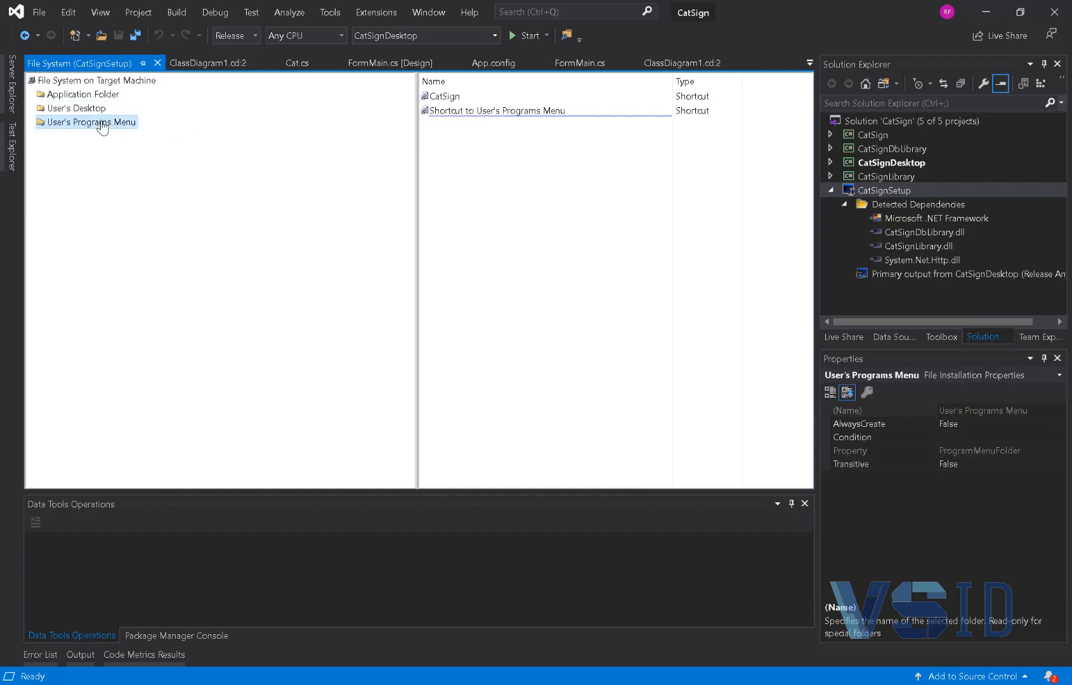
# Move the CatSign shortcut back to User's Desktop and delete the stray shortcut in User's Programs Menu.
pyautogui.click(480, 110)
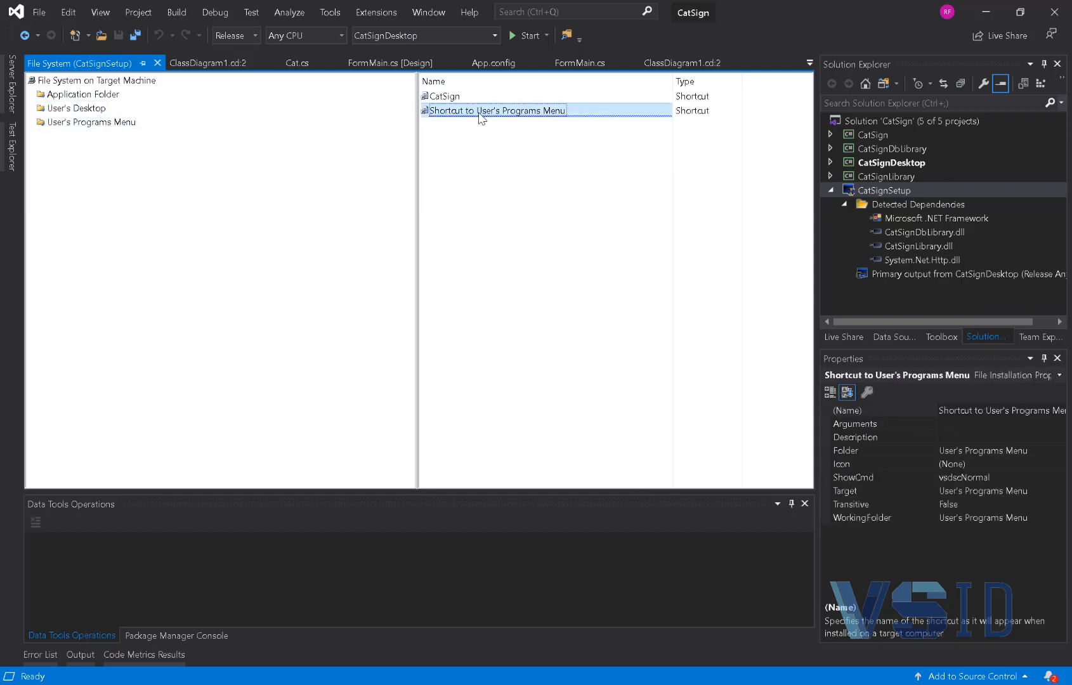
pyautogui.click(434, 96)
pyautogui.moveTo(434, 96); pyautogui.dragTo(163, 110)
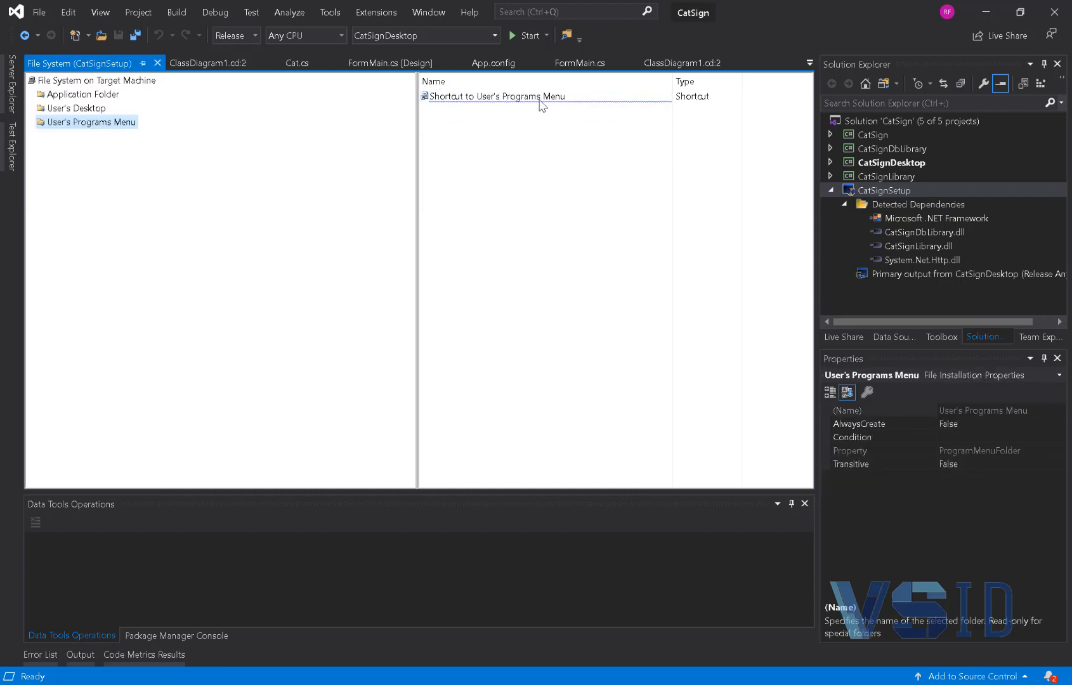
pyautogui.rightClick(542, 99)
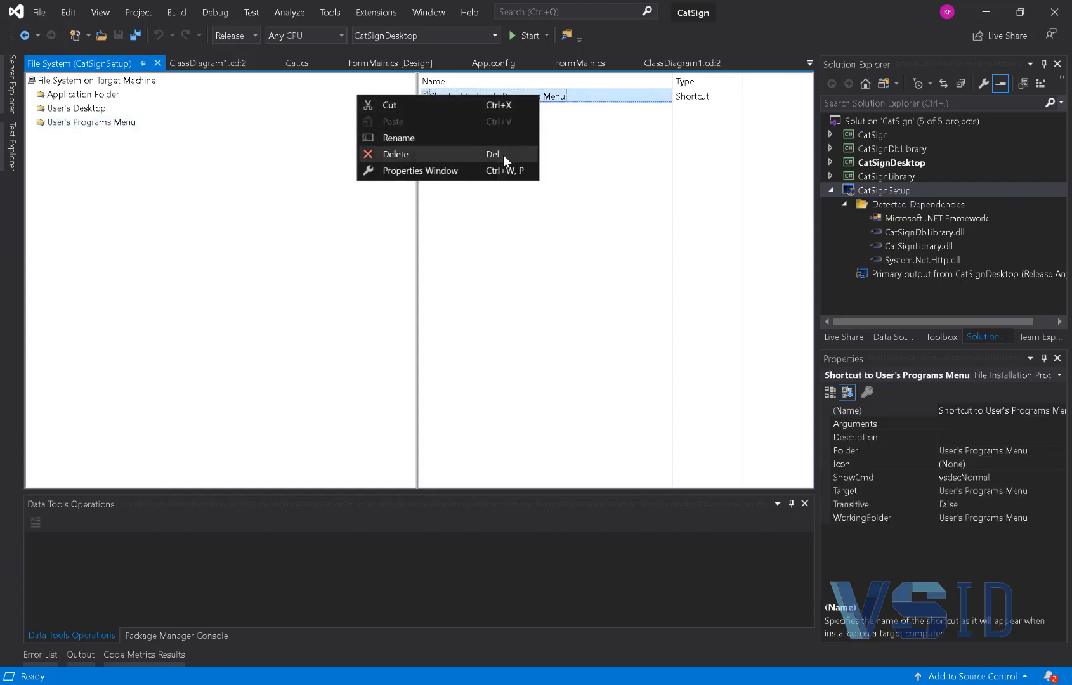
pyautogui.click(472, 156)
pyautogui.click(73, 109)
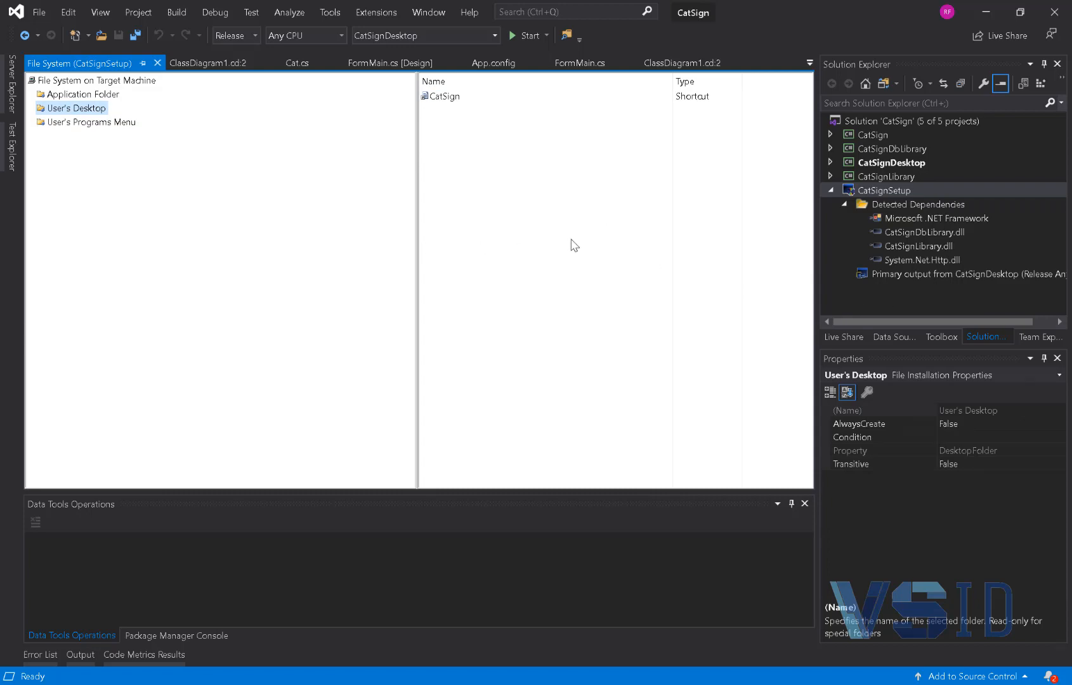
# Build the CatSignSetup project and review its deployment properties, including Author and RemovePreviousVersions.
pyautogui.rightClick(883, 189)
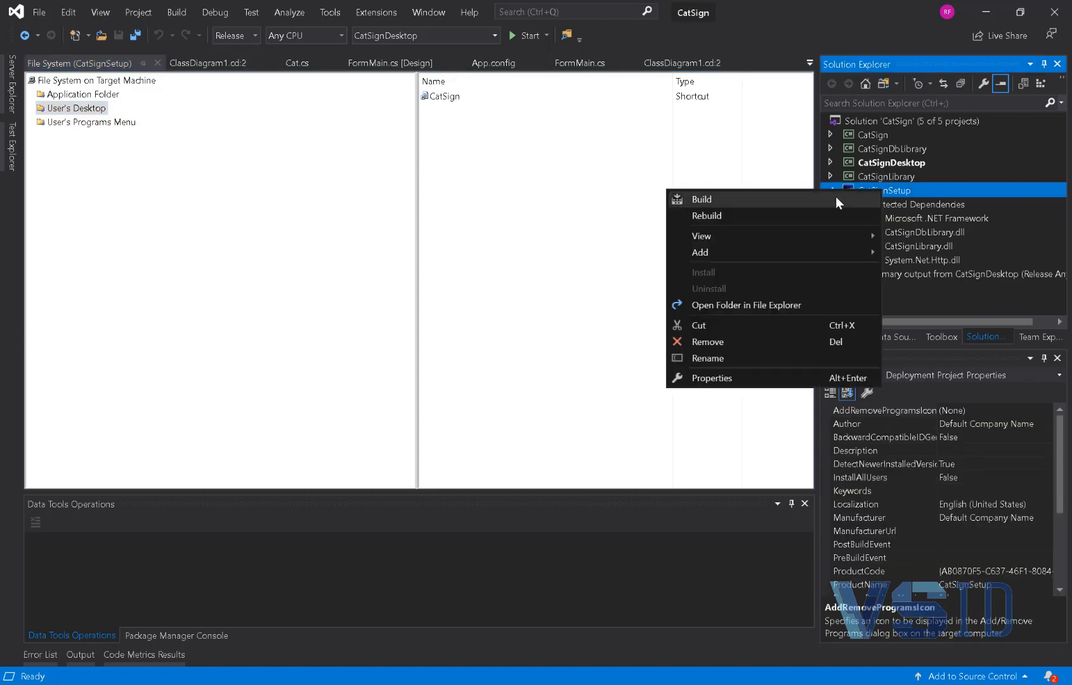
pyautogui.click(835, 198)
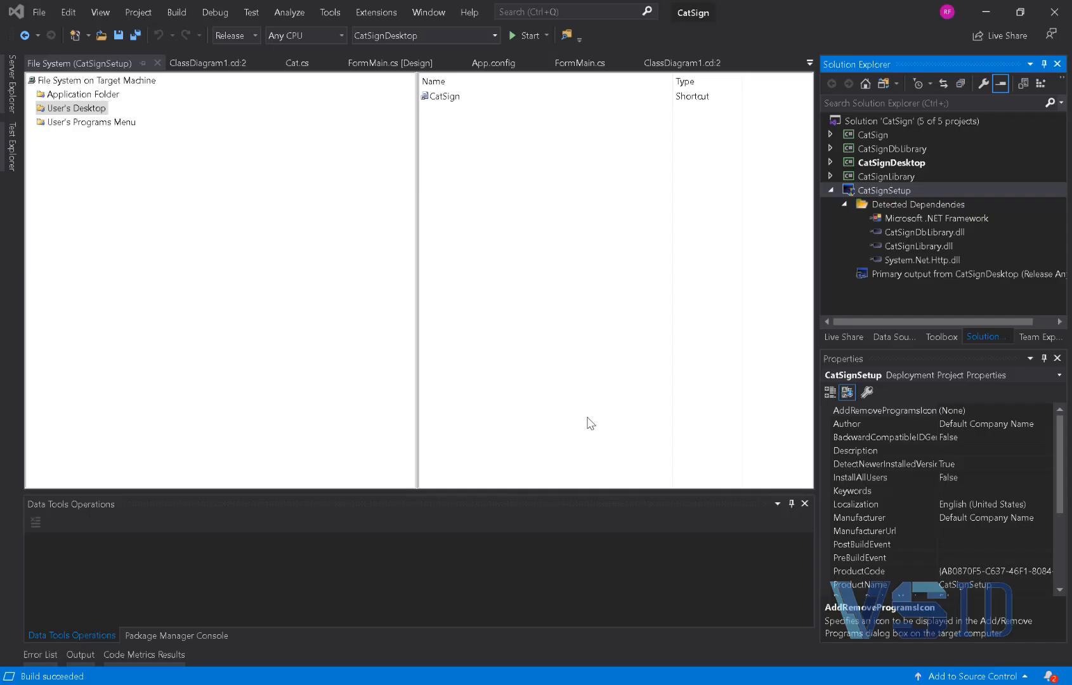
pyautogui.click(901, 420)
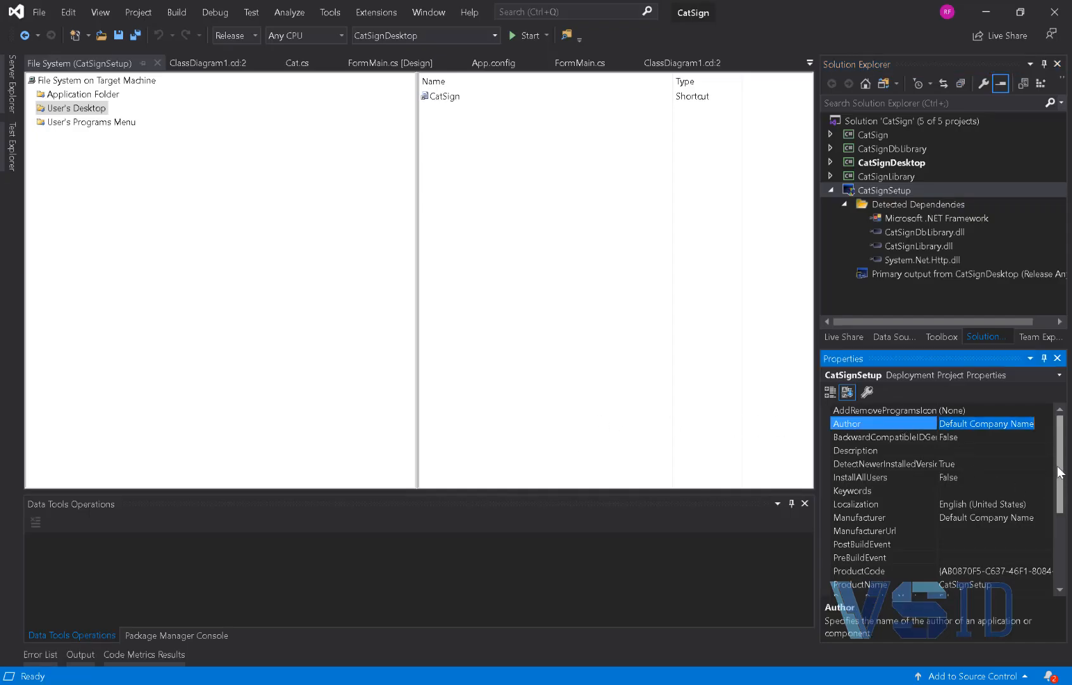
pyautogui.moveTo(1057, 472); pyautogui.dragTo(1062, 549)
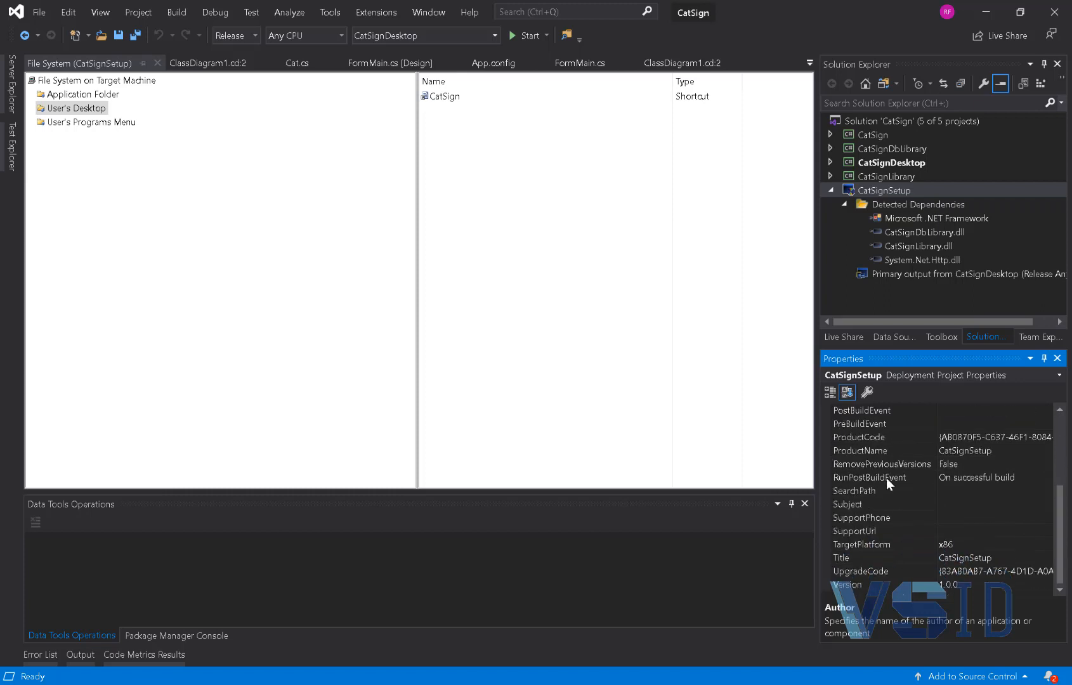
pyautogui.click(899, 468)
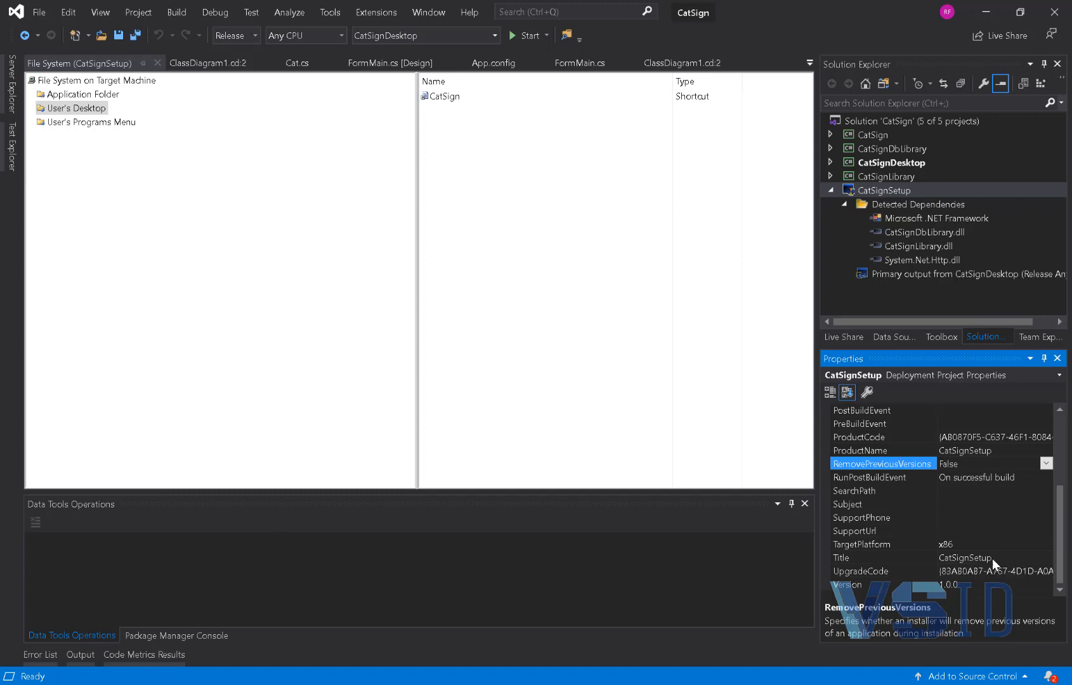
pyautogui.scroll(2, 992, 557)
pyautogui.scroll(1, 992, 557)
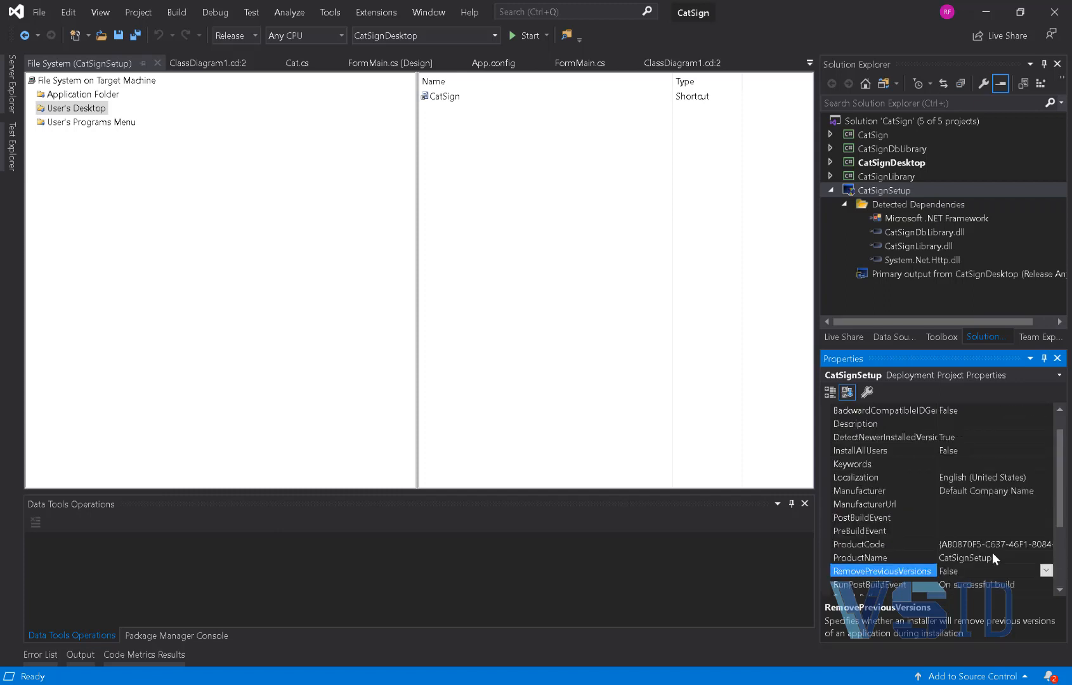
pyautogui.scroll(1, 977, 520)
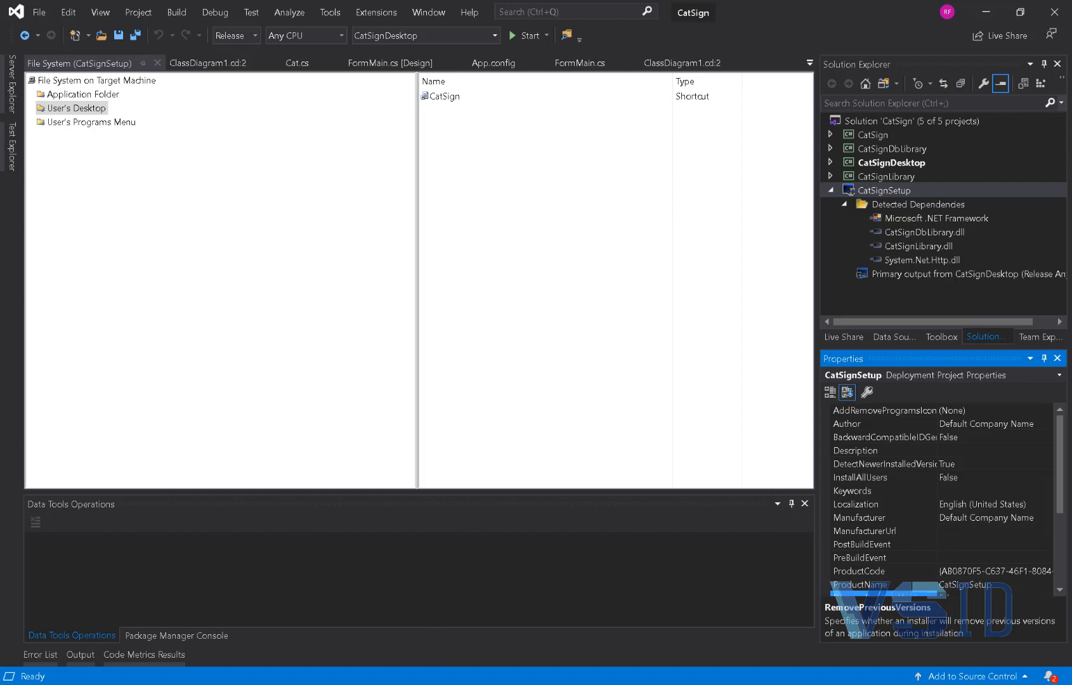
# Switch to File Explorer, check the CatSignSetup project's Debug folder and open its Release folder.
pyautogui.moveTo(383, 684)
pyautogui.click(415, 662)
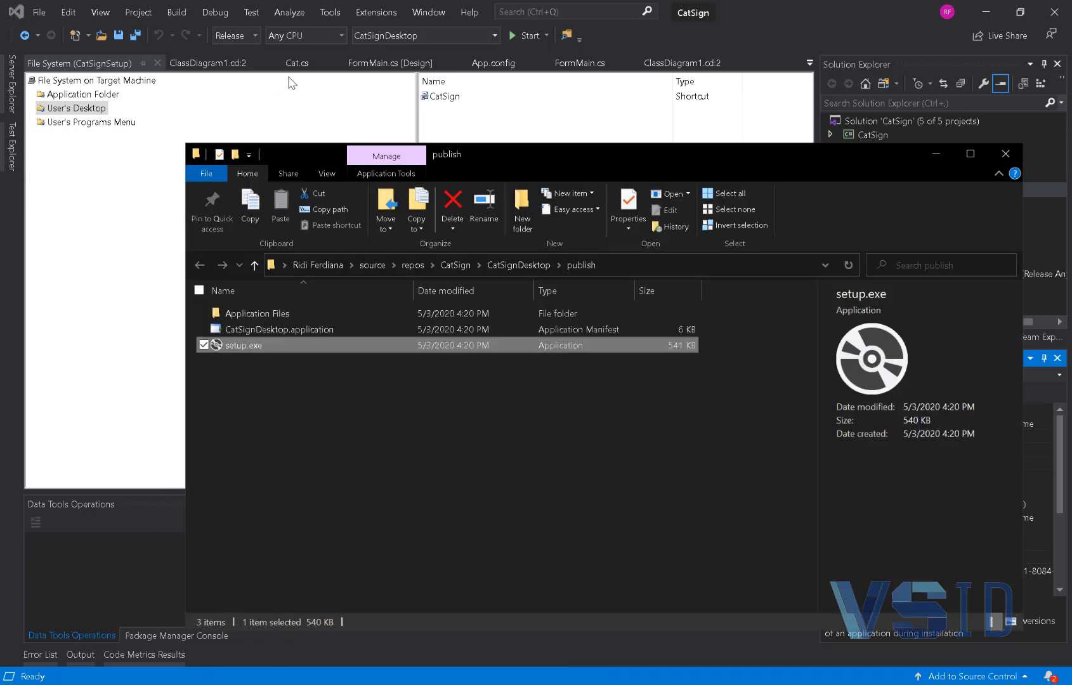
pyautogui.click(447, 273)
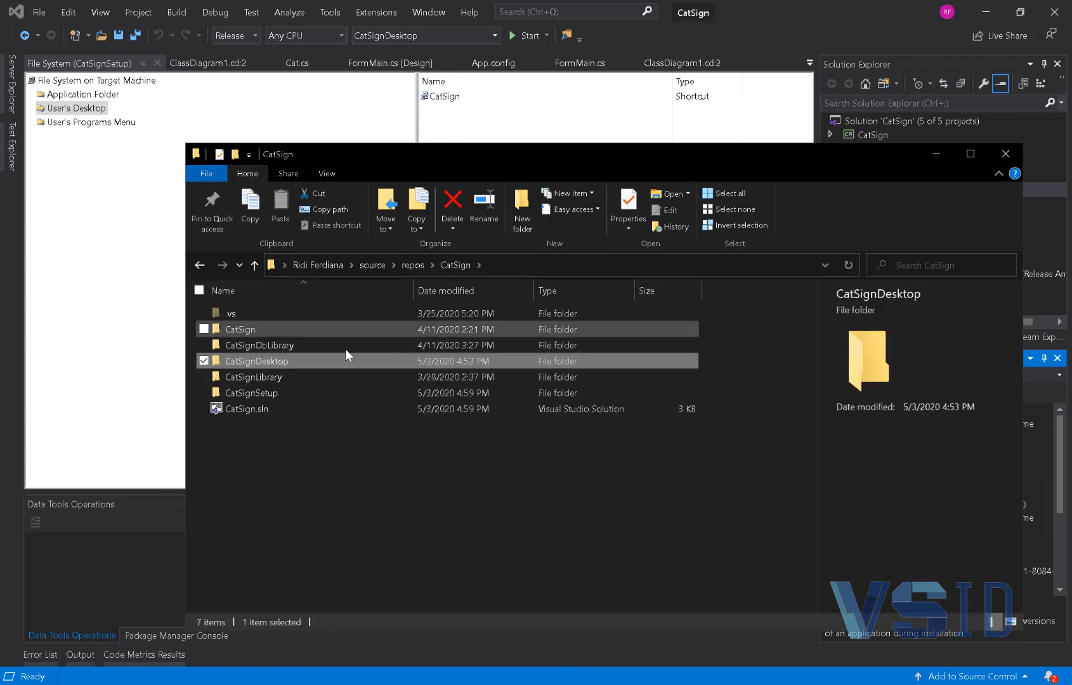
pyautogui.doubleClick(291, 392)
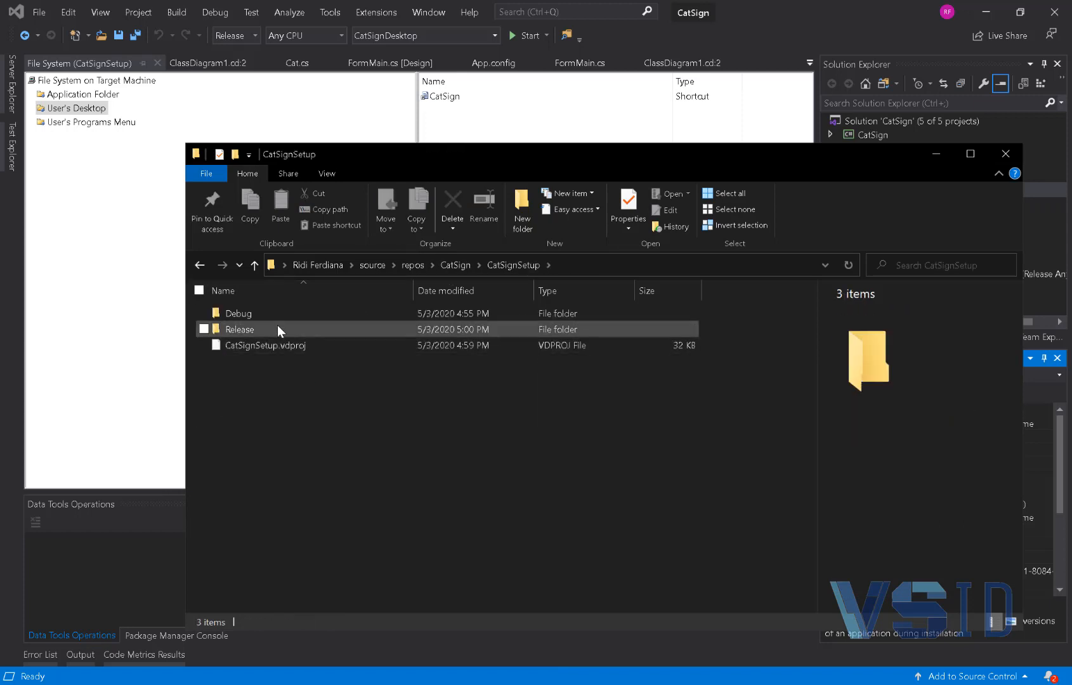
pyautogui.doubleClick(272, 313)
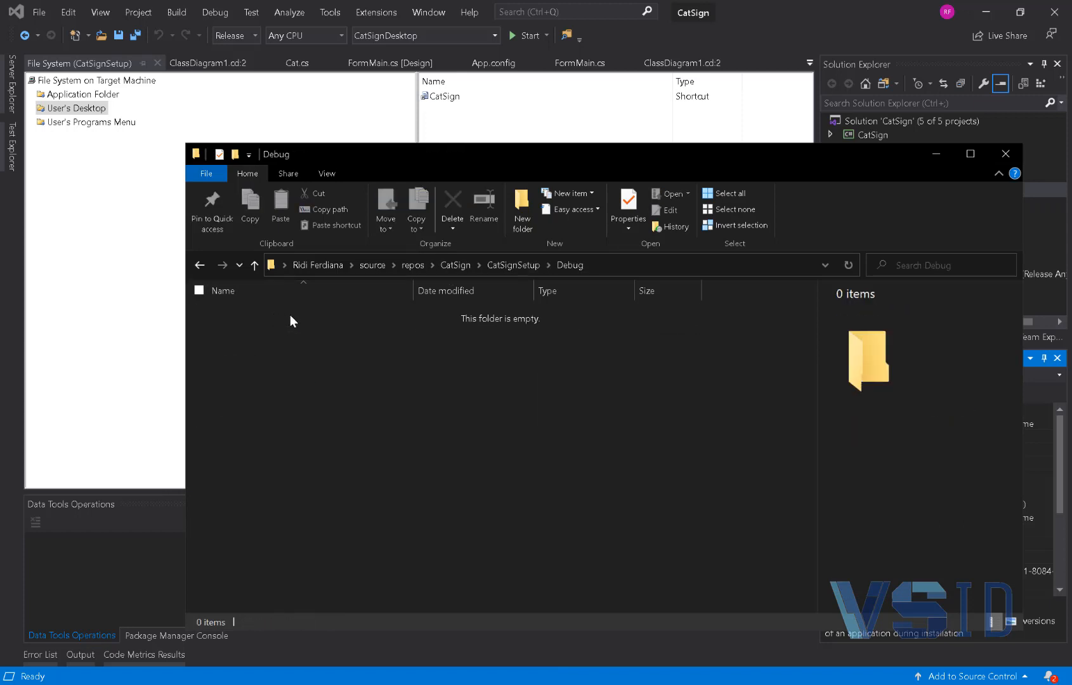
pyautogui.hotkey('alt', 'Left')
pyautogui.doubleClick(272, 328)
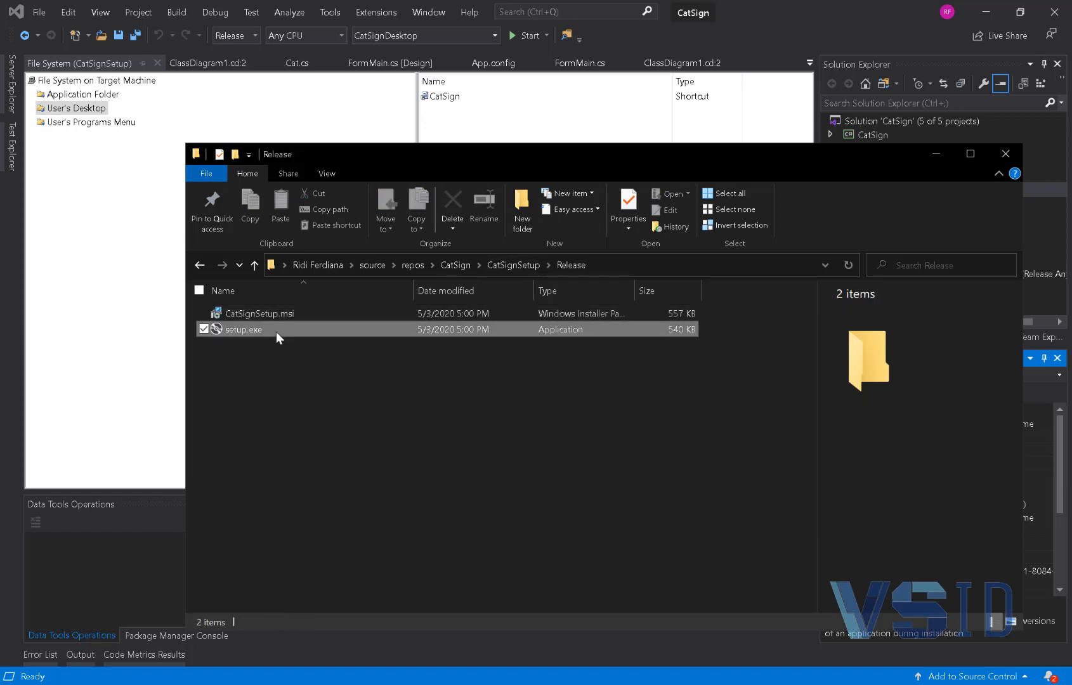
# Run setup.exe, advance to the installation folder page, and cancel and close the installer.
pyautogui.doubleClick(275, 330)
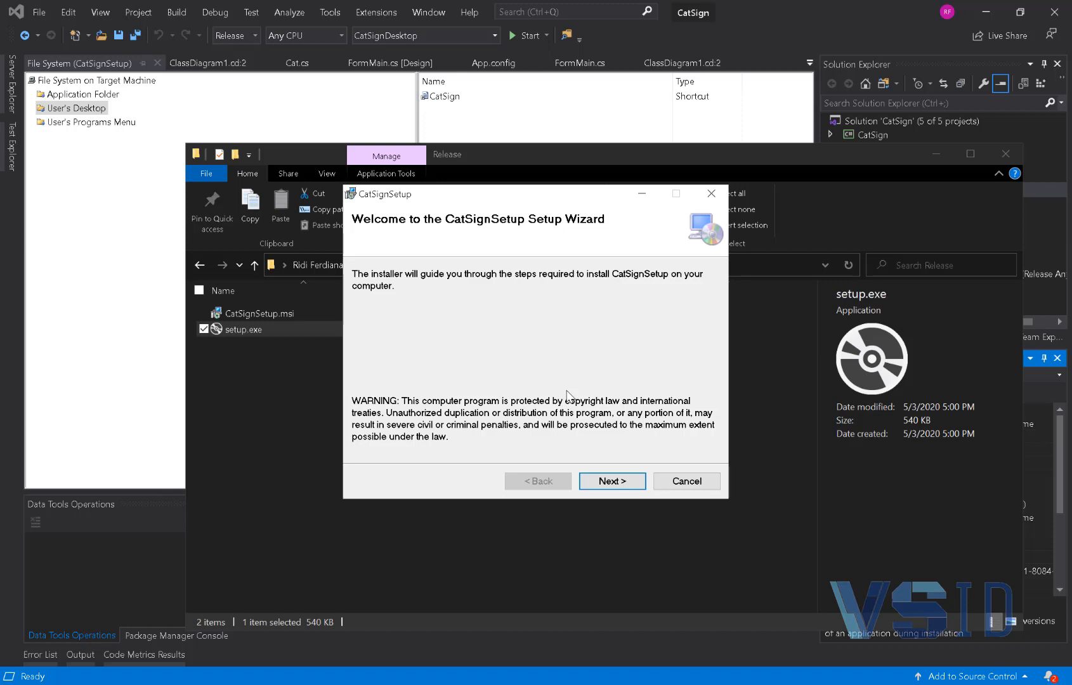
pyautogui.click(612, 480)
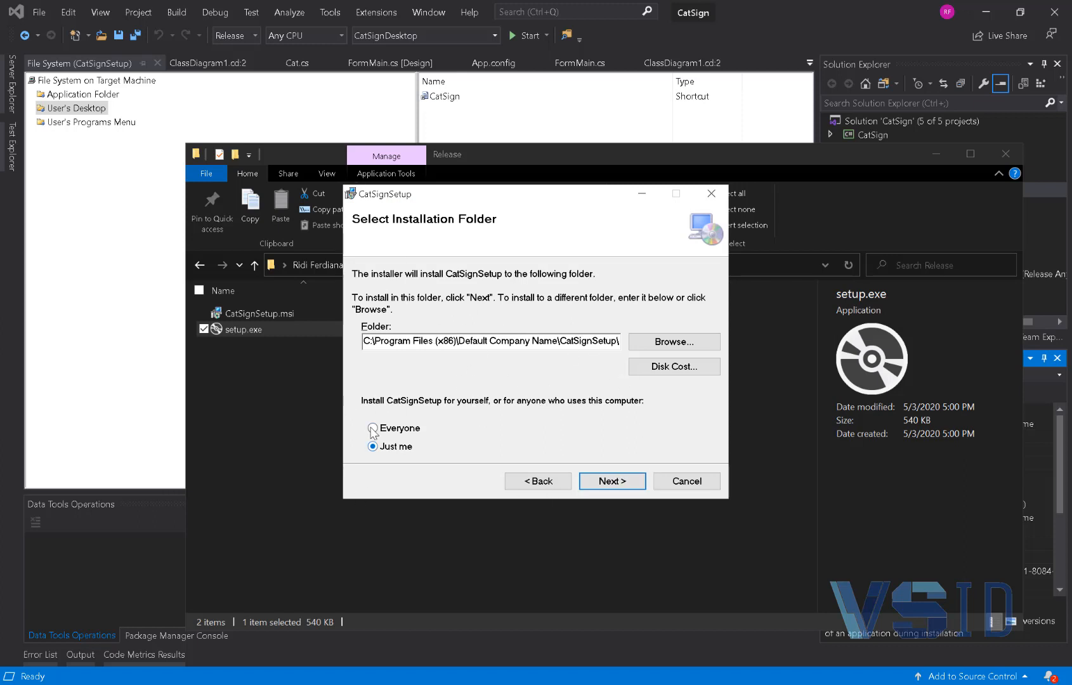
pyautogui.click(689, 482)
pyautogui.click(558, 370)
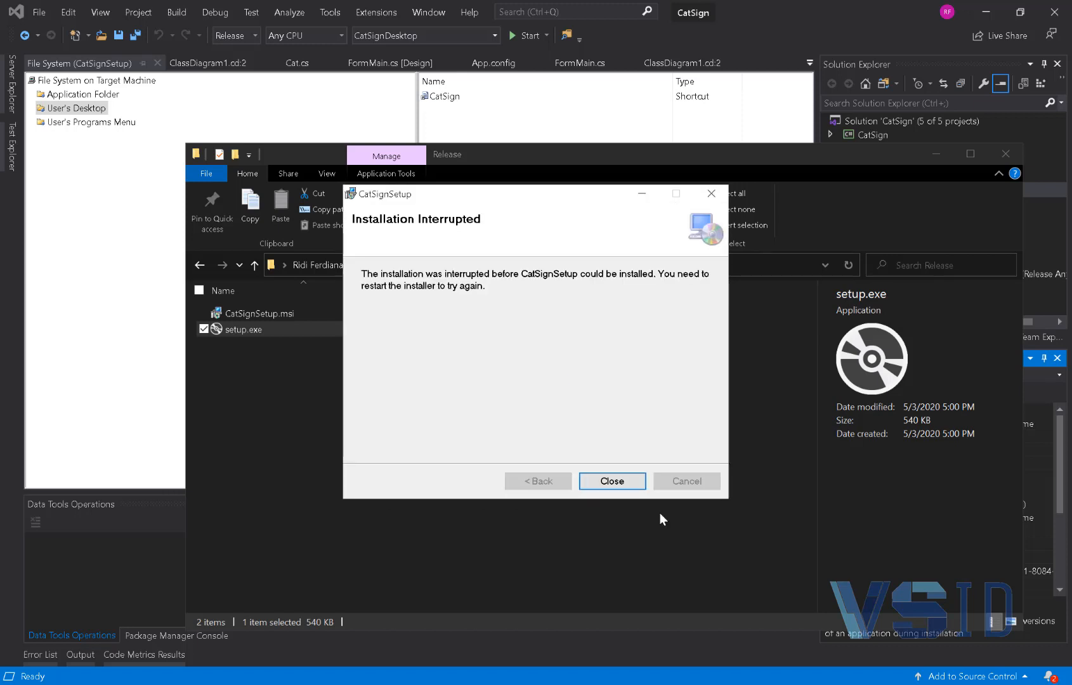
pyautogui.click(612, 482)
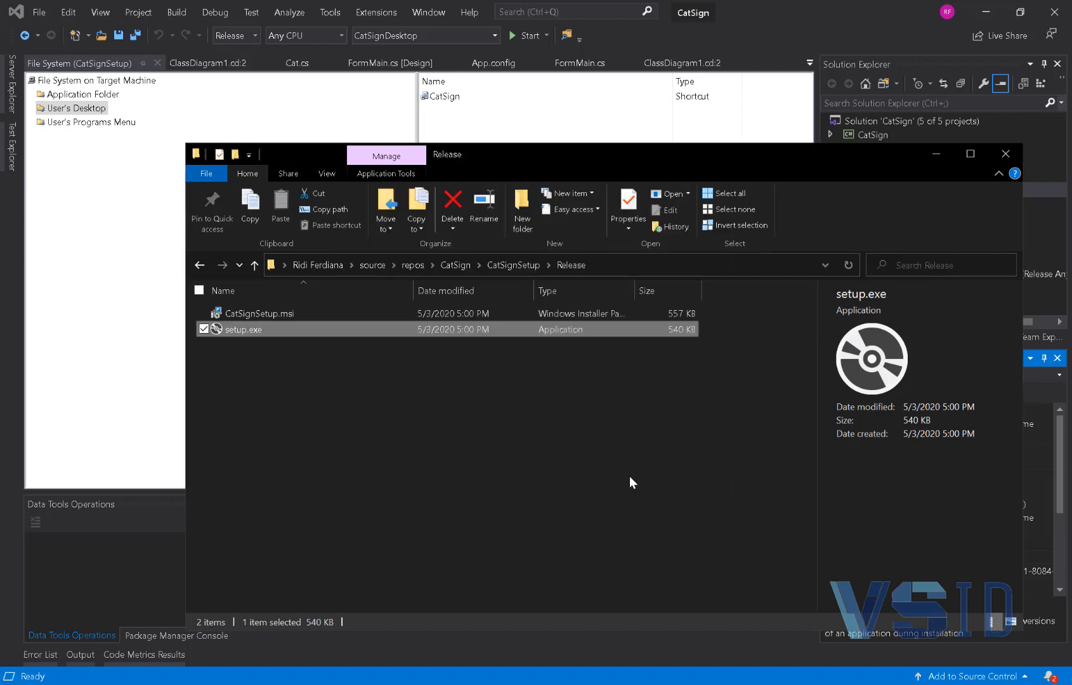